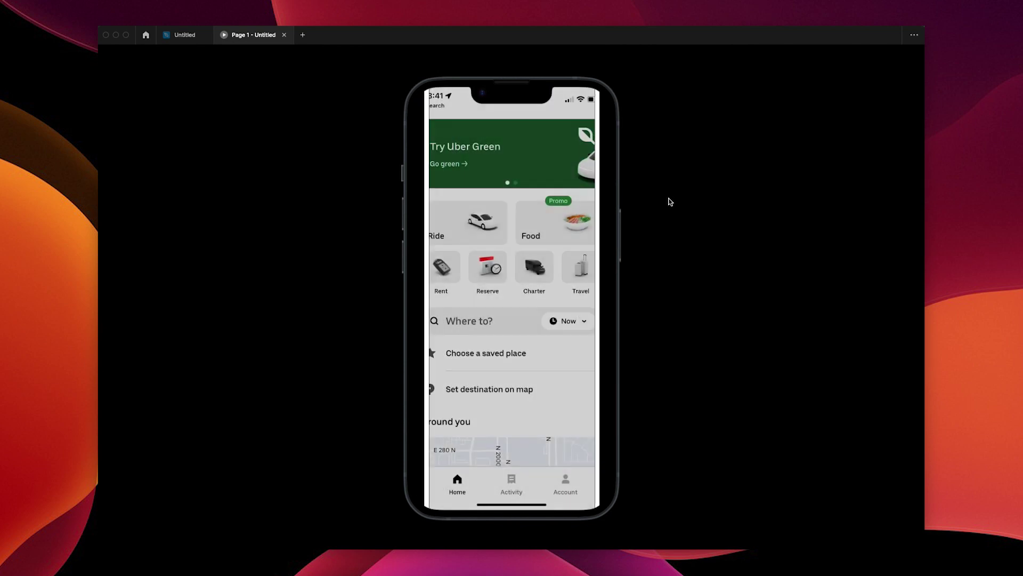
Restart the Uber splash prototype preview, then close it to return to the Untitled draft.
key(r)
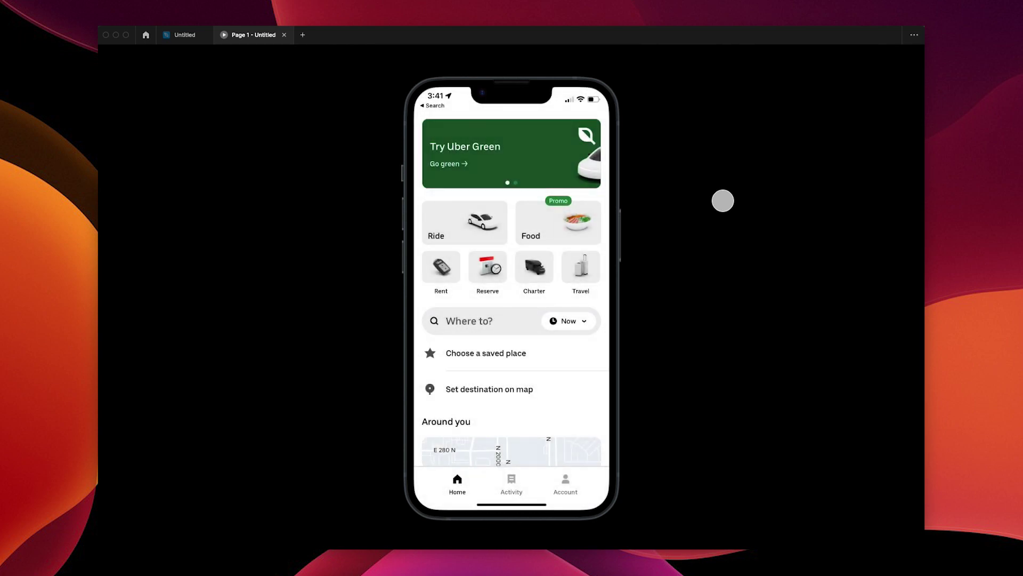
key(super+w)
Add a 390×844 iPhone 14 frame and view it at 100% zoom.
key(f)
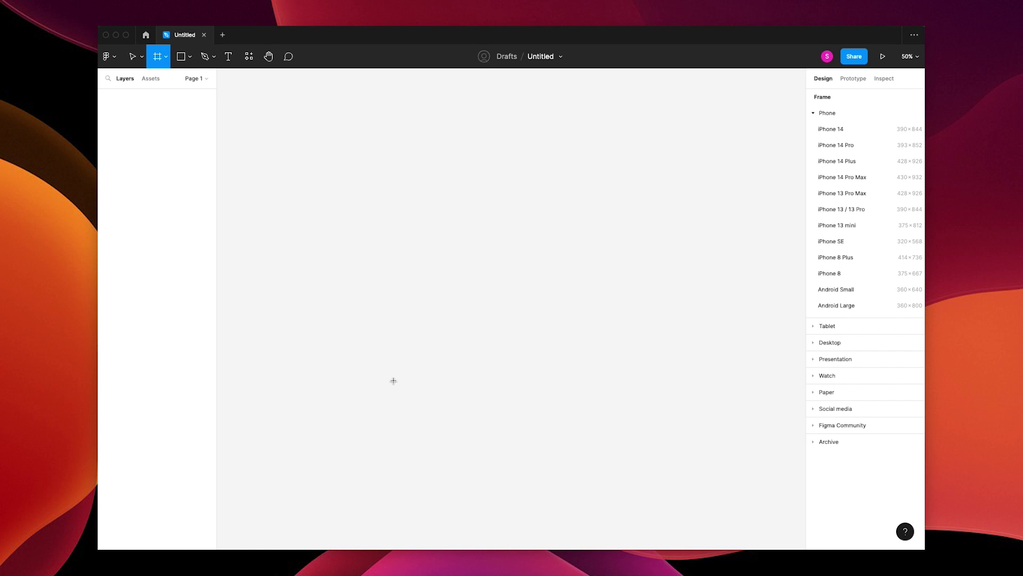
click(822, 130)
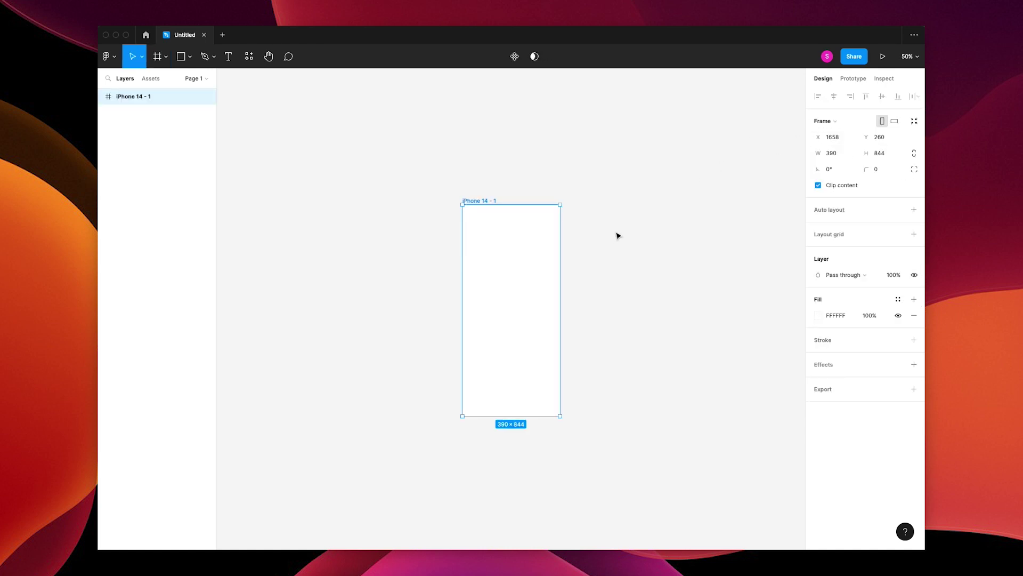
key(shift+0)
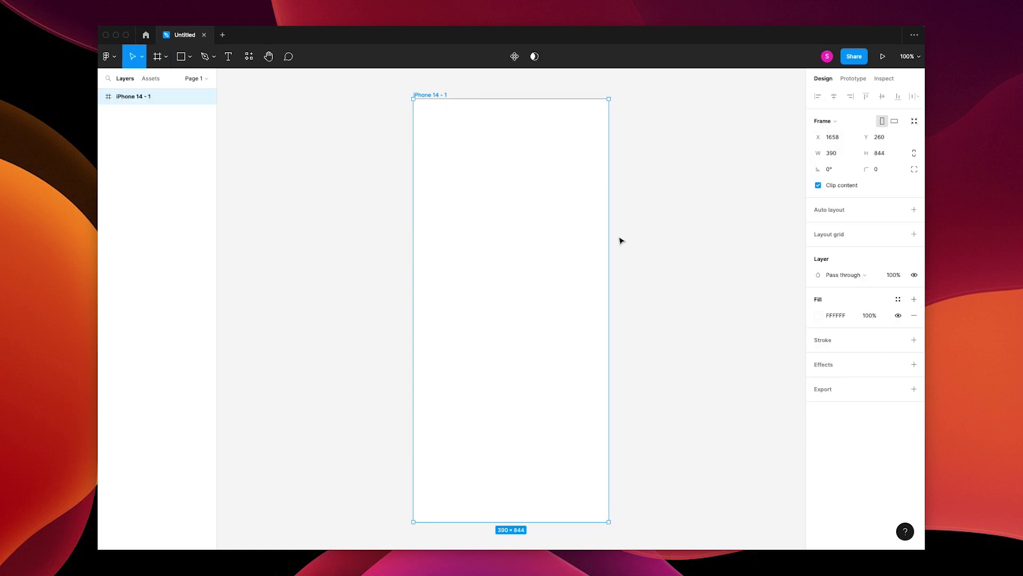
Fill the frame with the Uber home screen screenshot IMG_6895.PNG as an image.
click(819, 316)
click(712, 292)
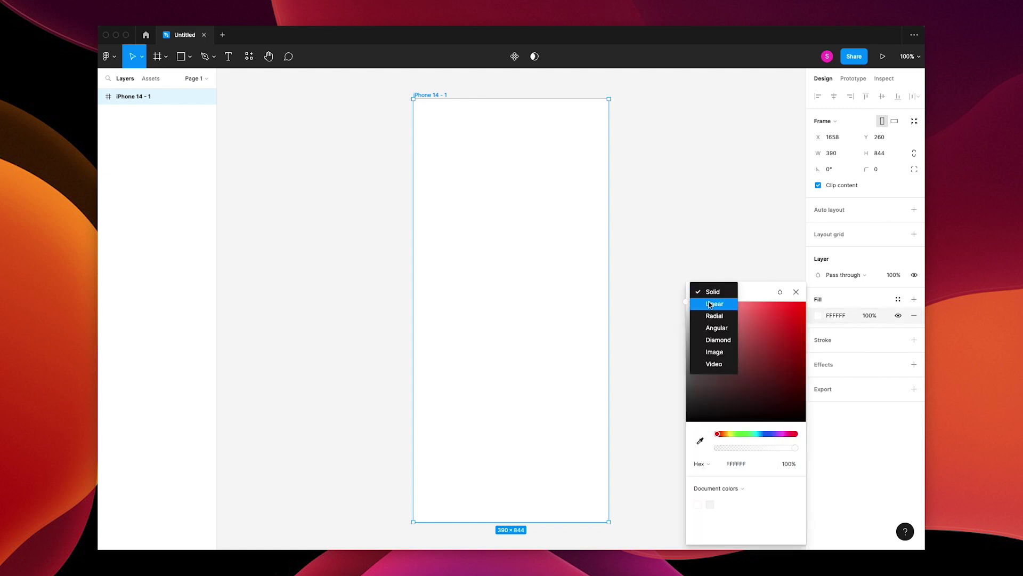
click(714, 350)
click(744, 363)
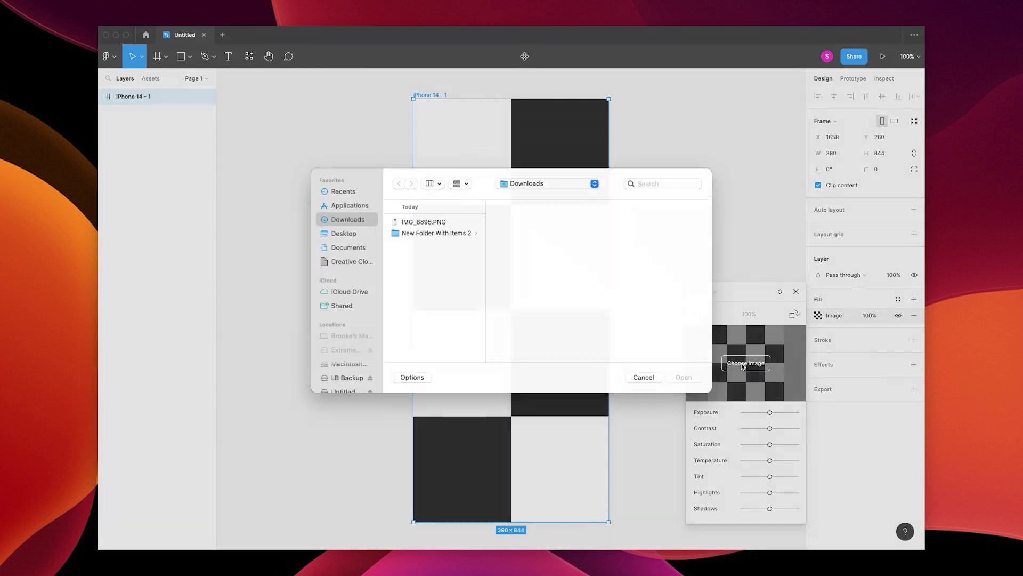
click(438, 232)
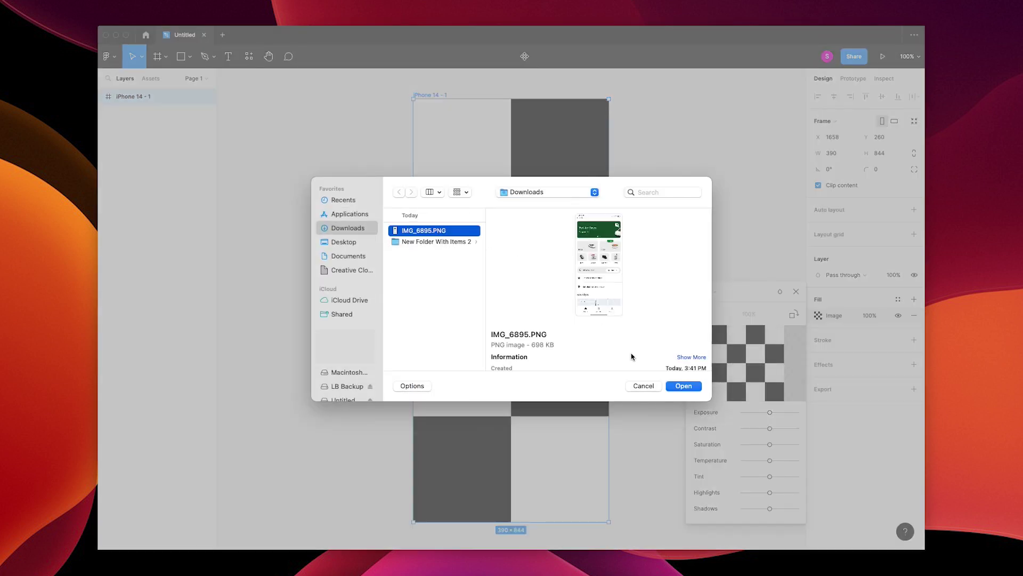
click(674, 385)
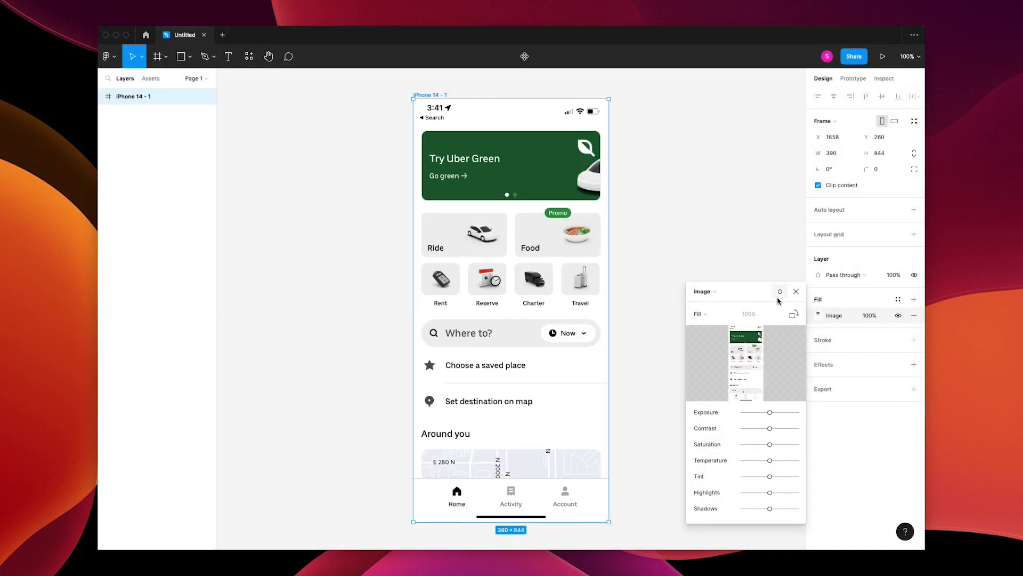
click(793, 292)
Draw a 390×844 rectangle over the whole frame and fill it solid black (000000).
click(713, 318)
key(r)
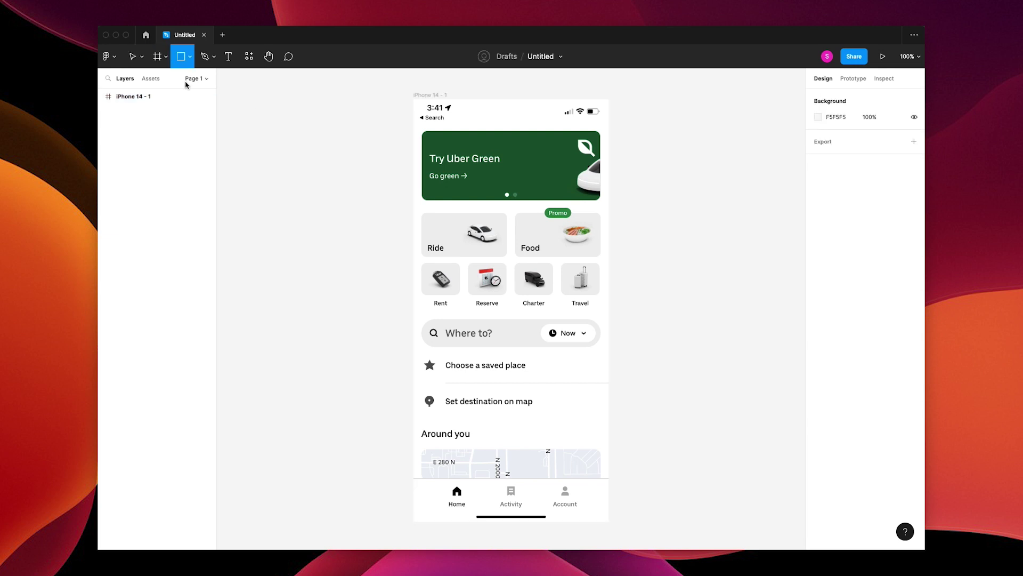
click(189, 59)
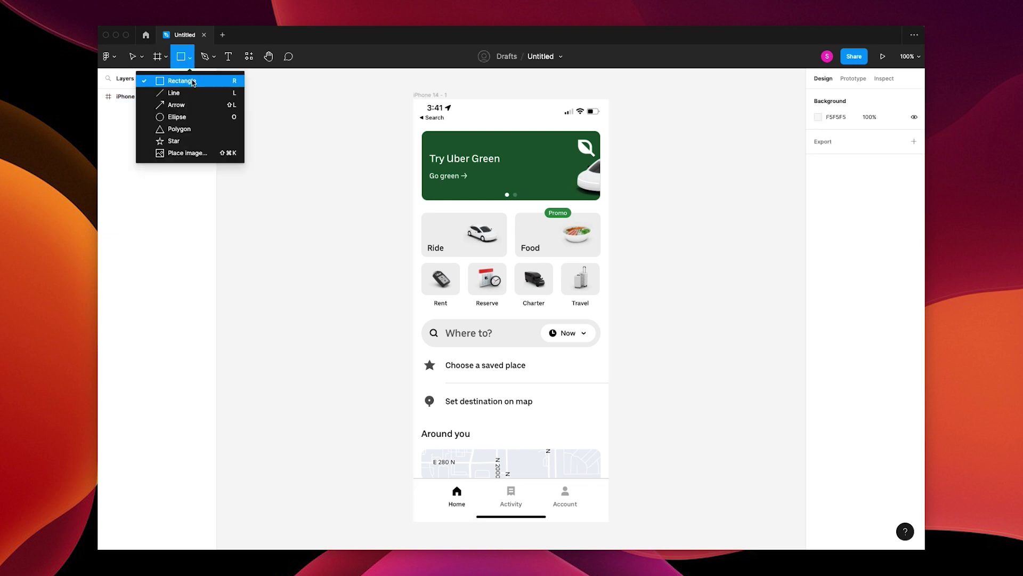
click(193, 81)
drag(414, 98, 610, 522)
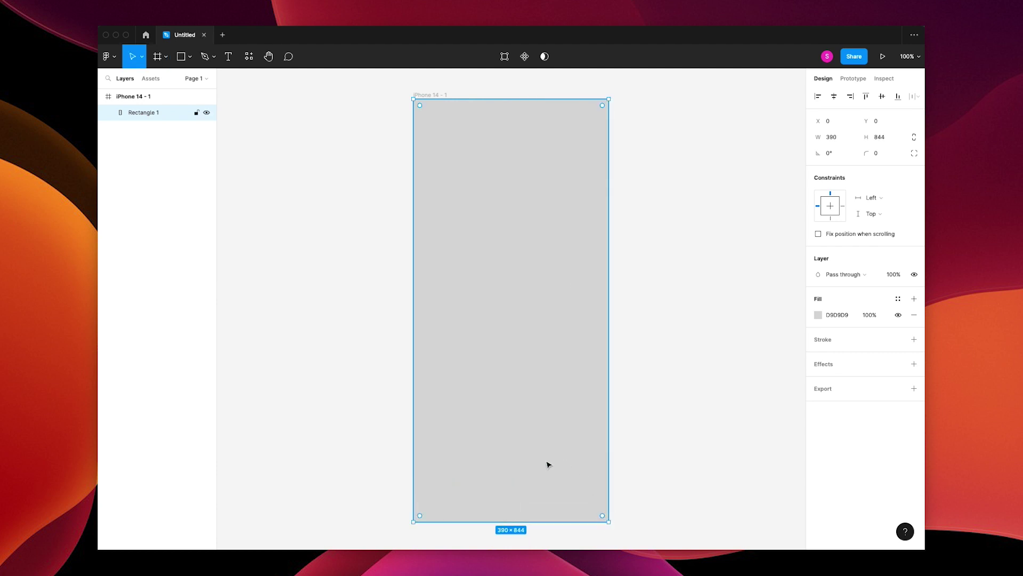
click(817, 316)
drag(738, 354, 678, 430)
click(720, 264)
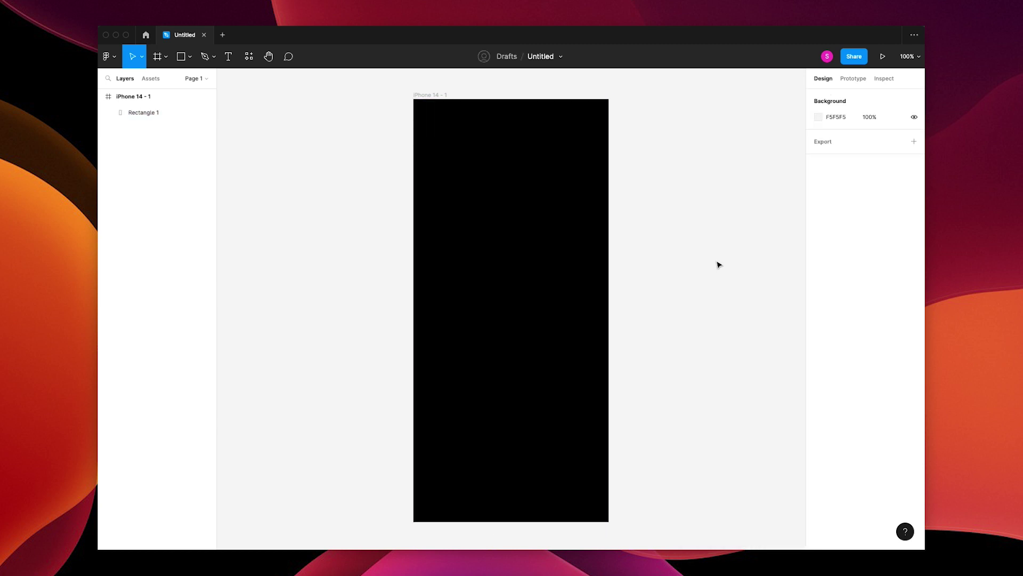
key(r)
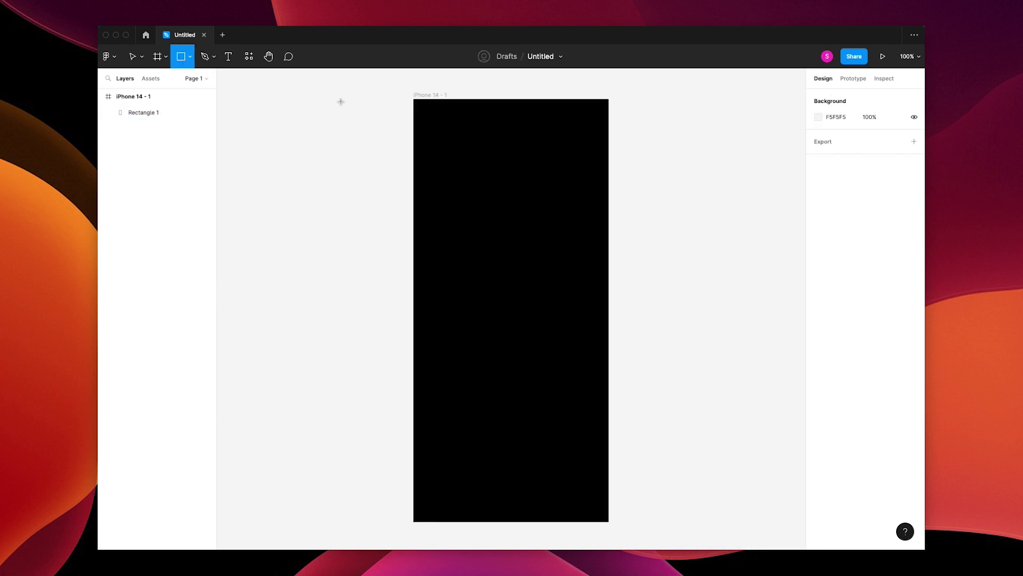
Split the frame into two black 195×844 halves at X=0 and X=195, then copy the Uber logo.
drag(413, 99, 511, 522)
alt+drag(464, 338, 565, 349)
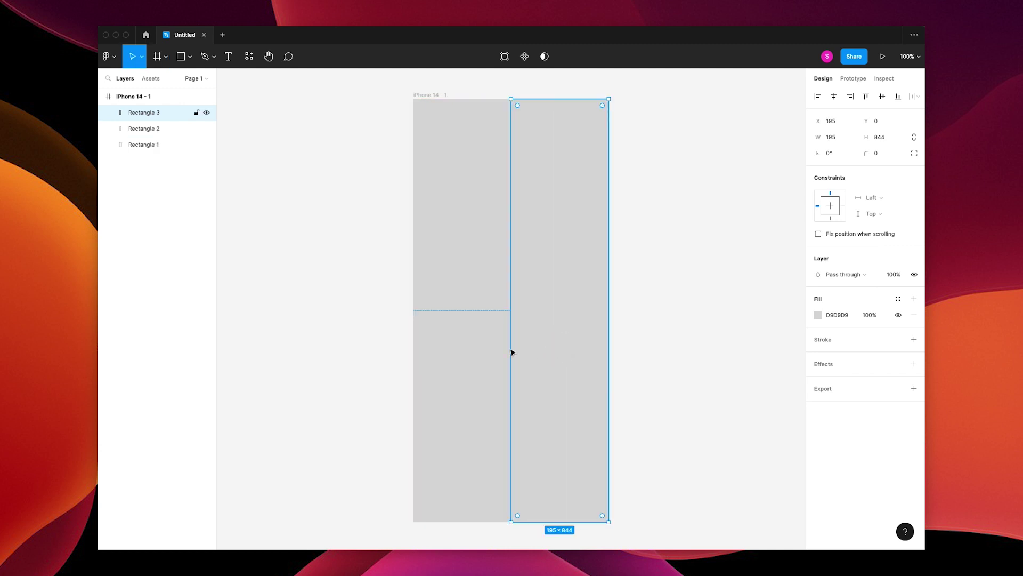
shift+click(486, 354)
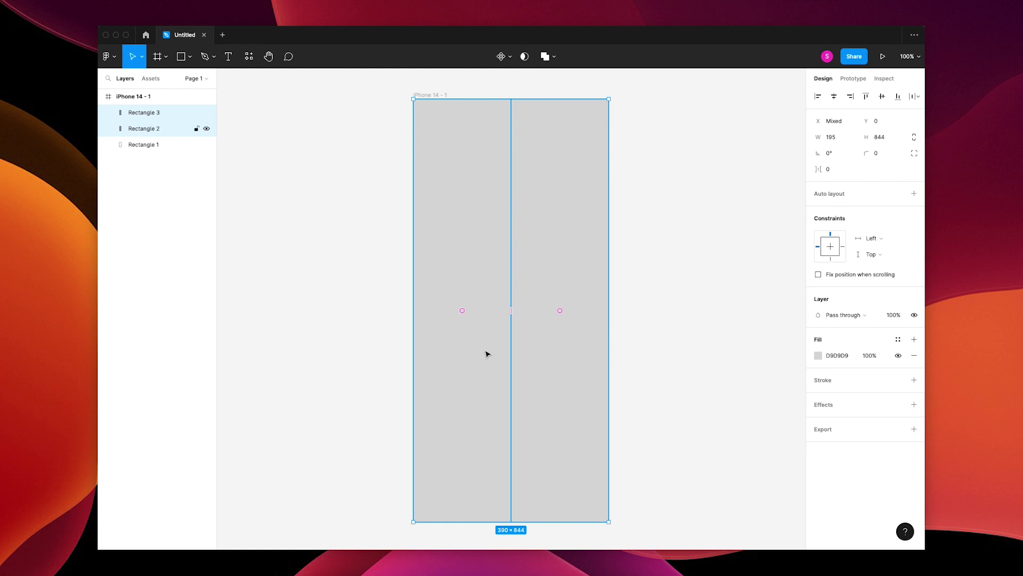
click(818, 356)
drag(730, 382, 668, 441)
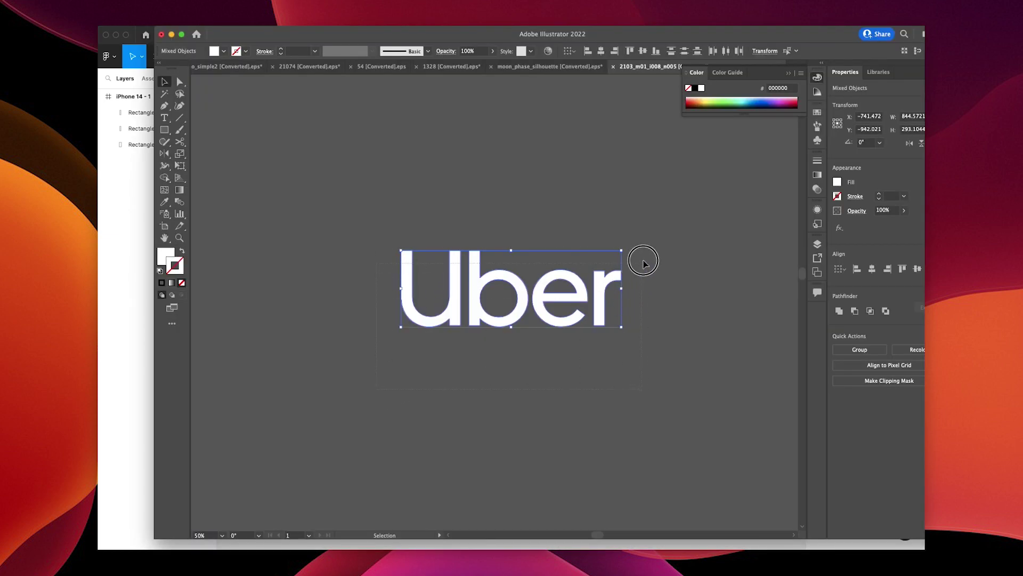
key(super+c)
click(140, 335)
Paste the white Uber logo into the frame and scale it to about 182×63 mid-frame.
click(530, 351)
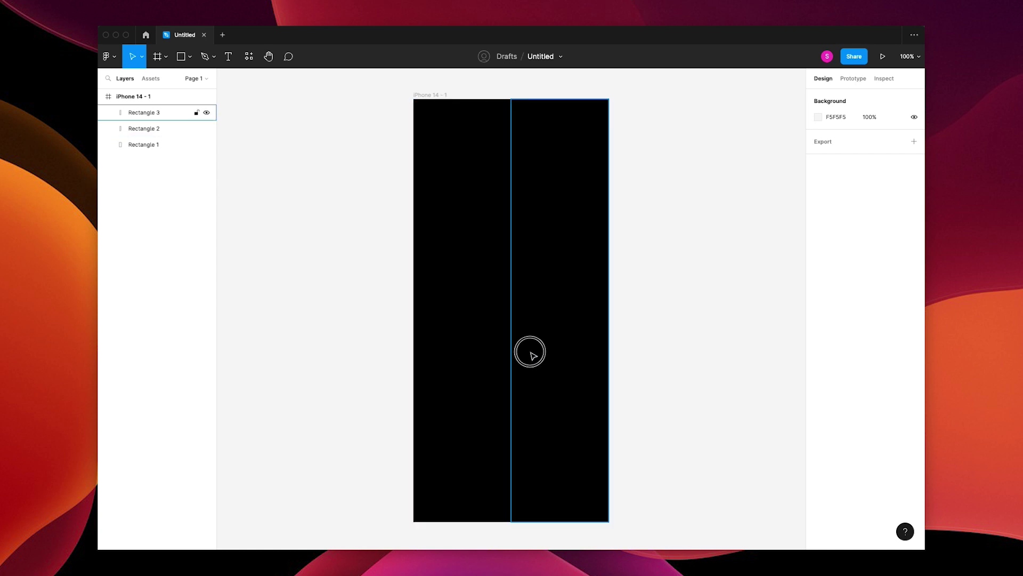
key(super+v)
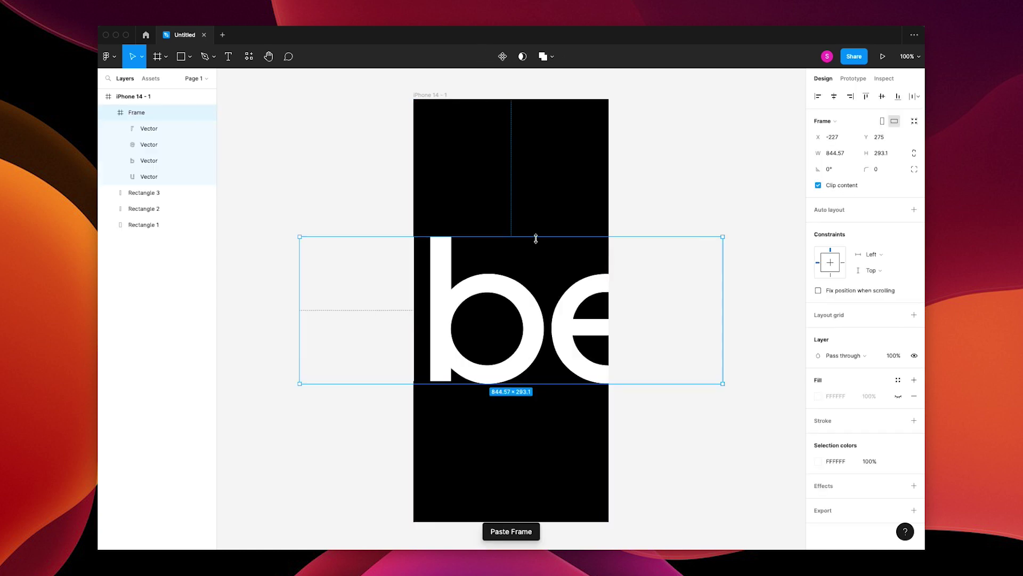
drag(536, 238, 526, 293)
click(108, 114)
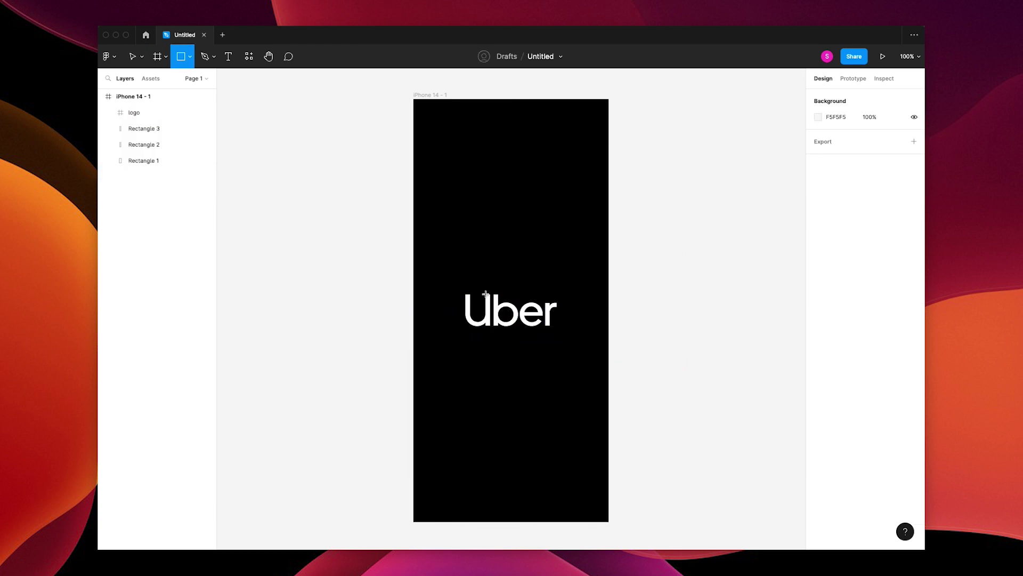
Draw a thin 9×64 white bar over the logo's U and copy it 16 px right.
drag(486, 293, 490, 326)
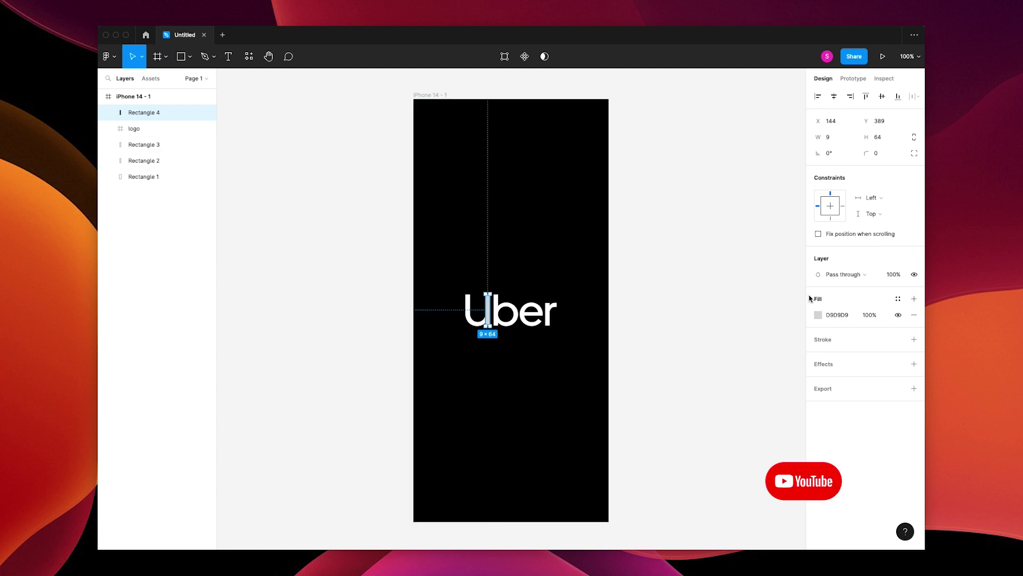
click(818, 315)
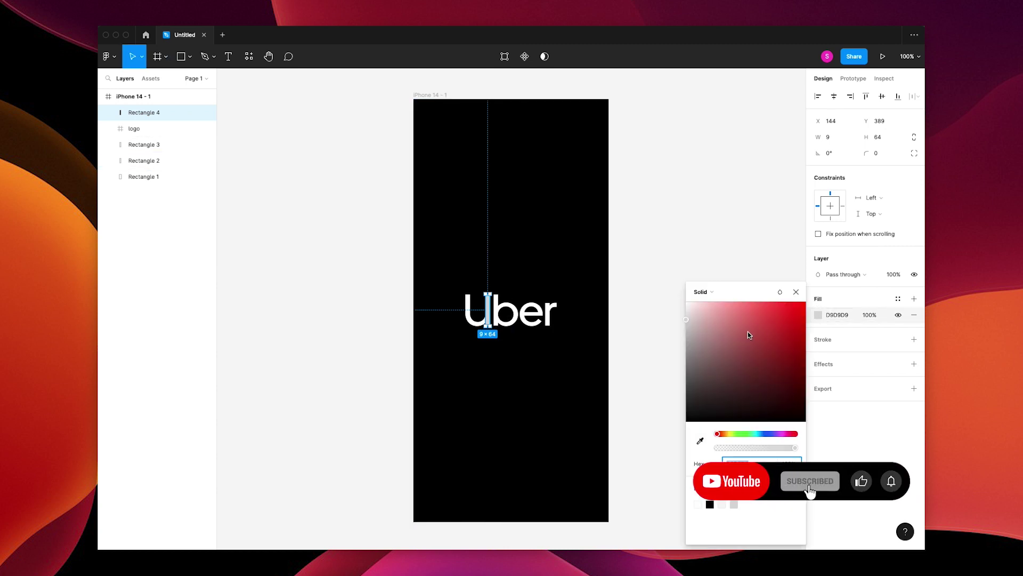
click(678, 279)
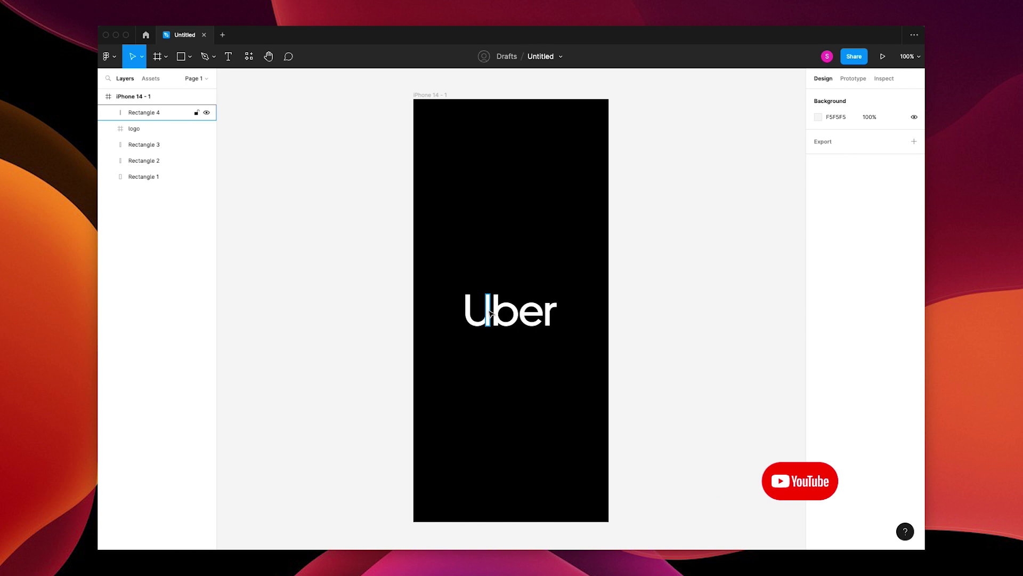
click(488, 312)
drag(490, 315, 499, 314)
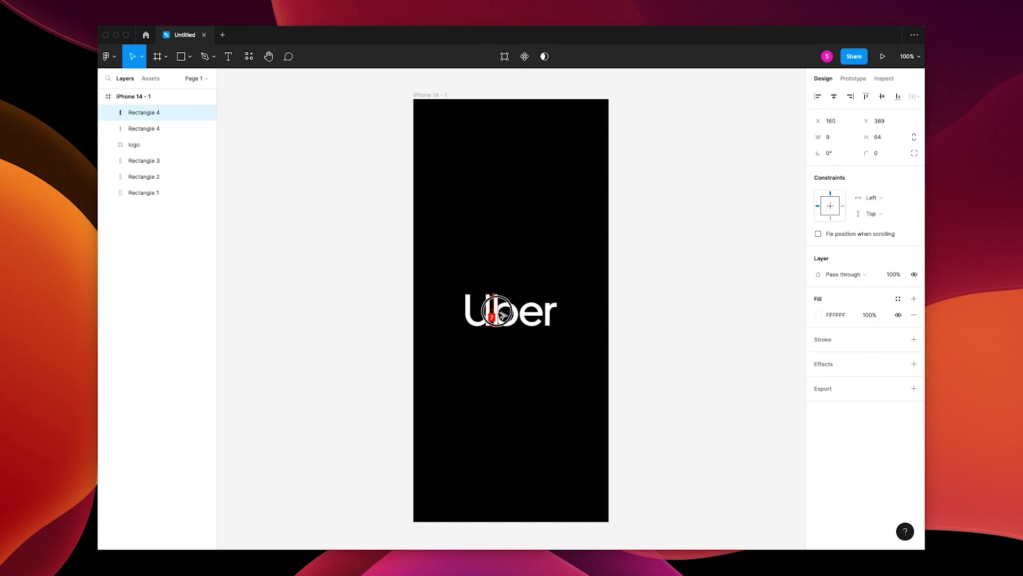
click(667, 358)
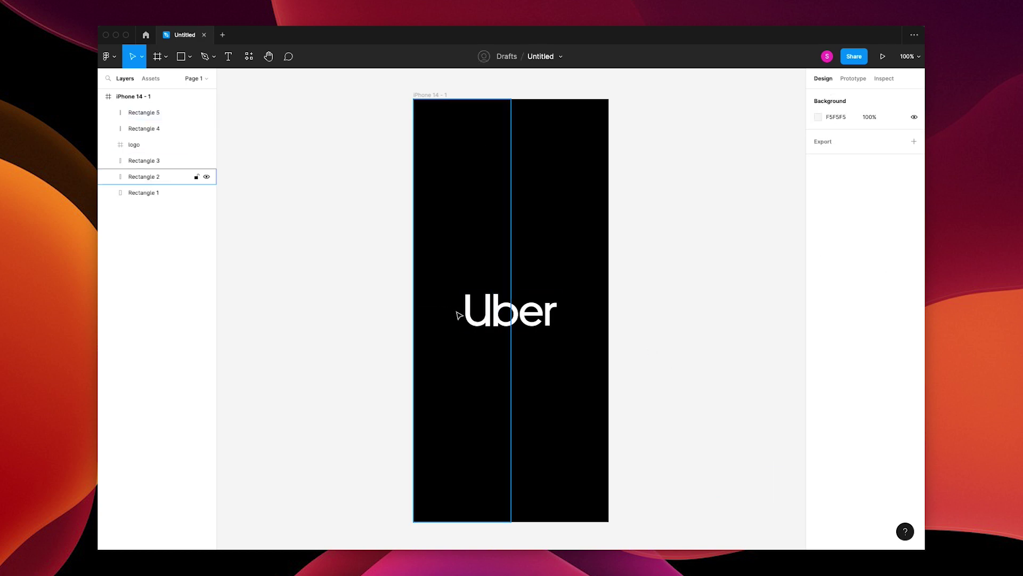
Duplicate the iPhone 14 - 1 frame as iPhone 14 - 2.
key(ctrl+a)
key(ctrl+d)
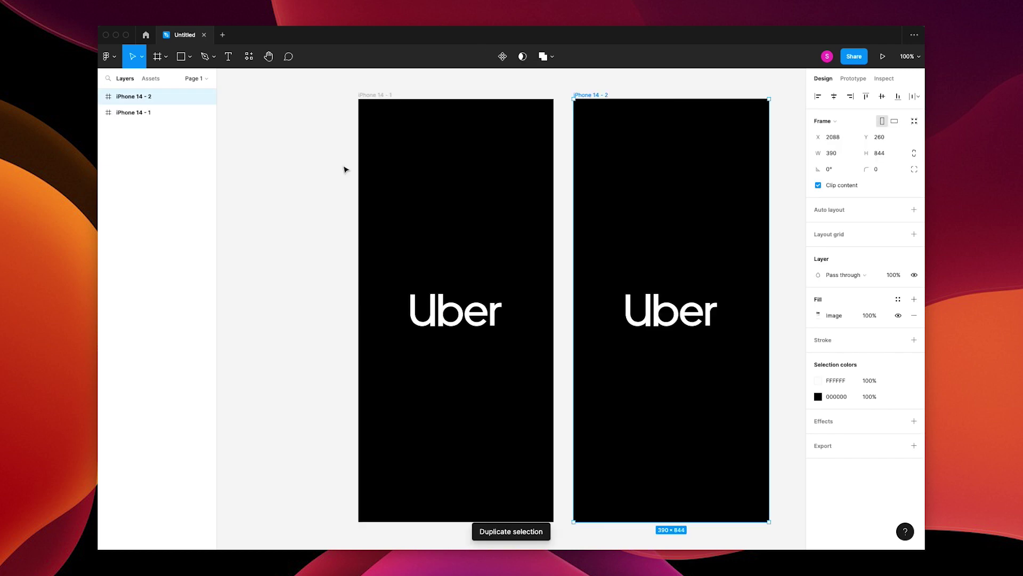
drag(528, 173, 384, 173)
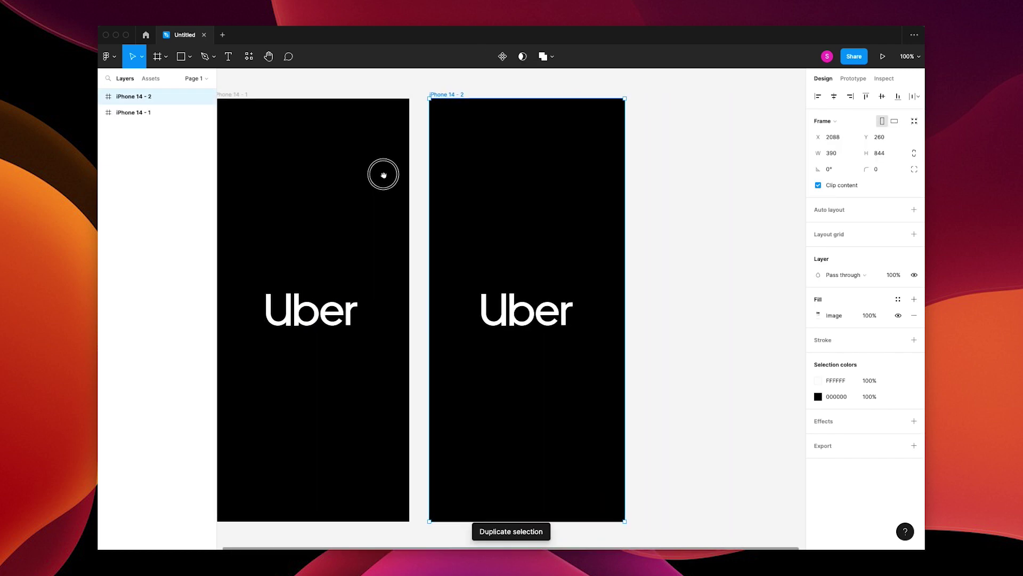
Stretch iPhone 14 - 2's two white bars to the frame's full height.
super+click(512, 304)
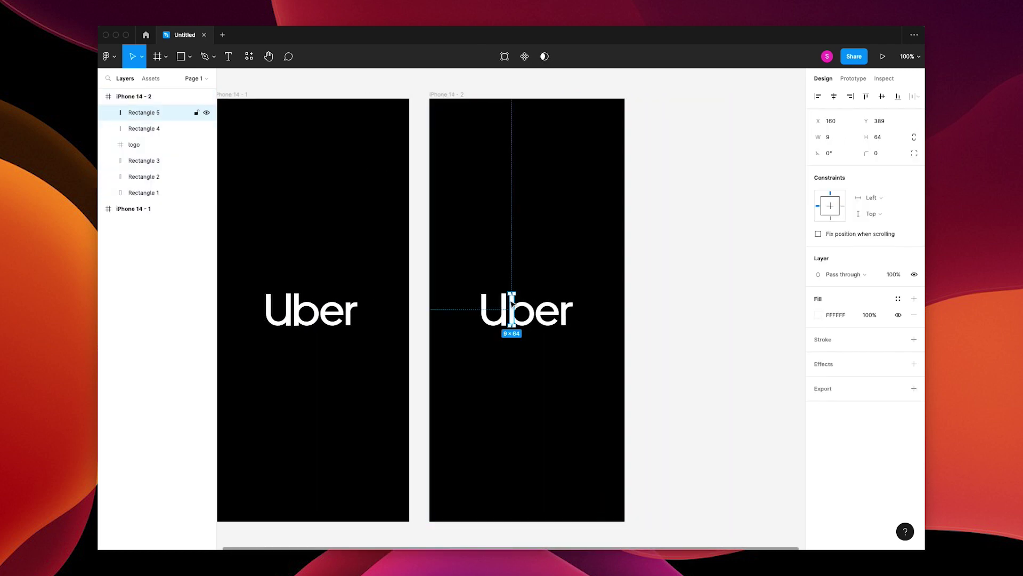
shift+super+click(508, 301)
drag(507, 292, 508, 97)
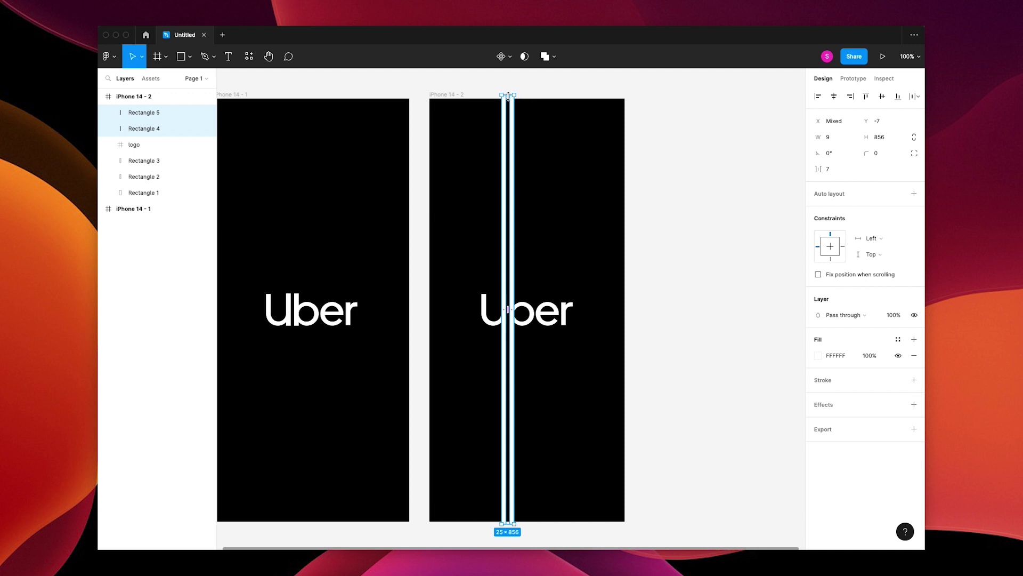
click(656, 272)
Move the Uber logo with Rectangles 4 and 5 about 40 px right.
click(544, 323)
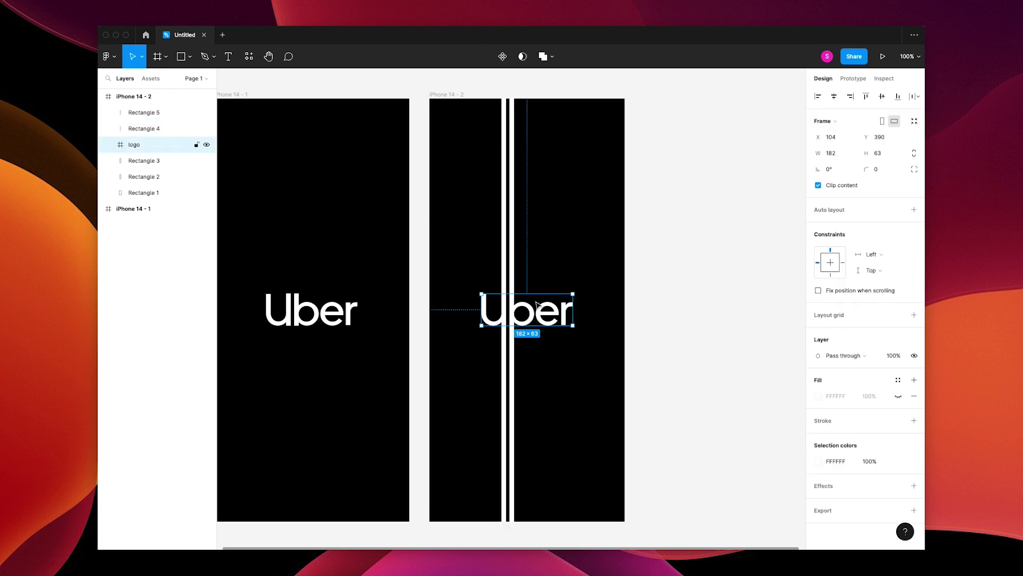
shift+click(511, 280)
shift+click(505, 283)
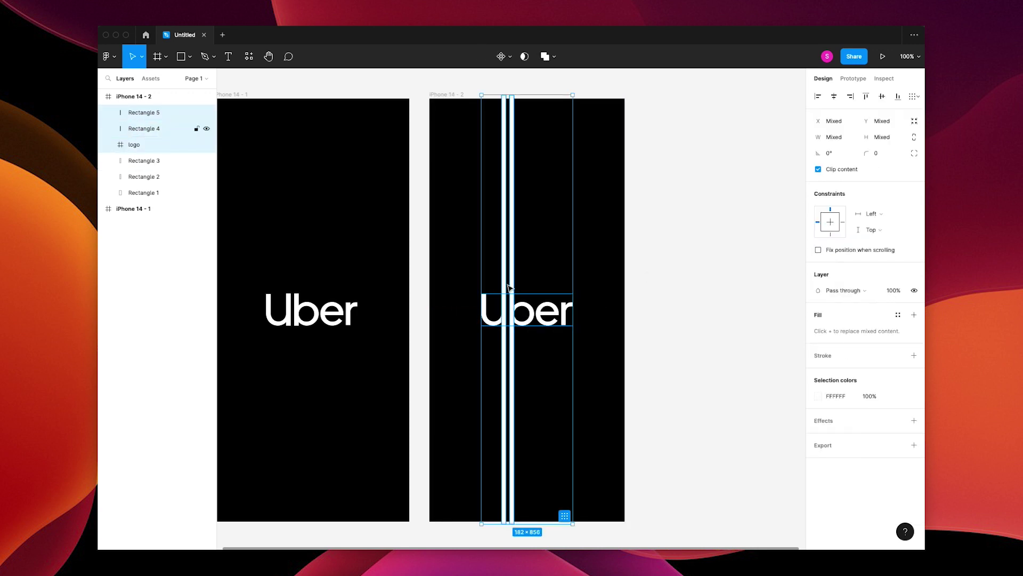
drag(519, 308, 537, 309)
click(693, 307)
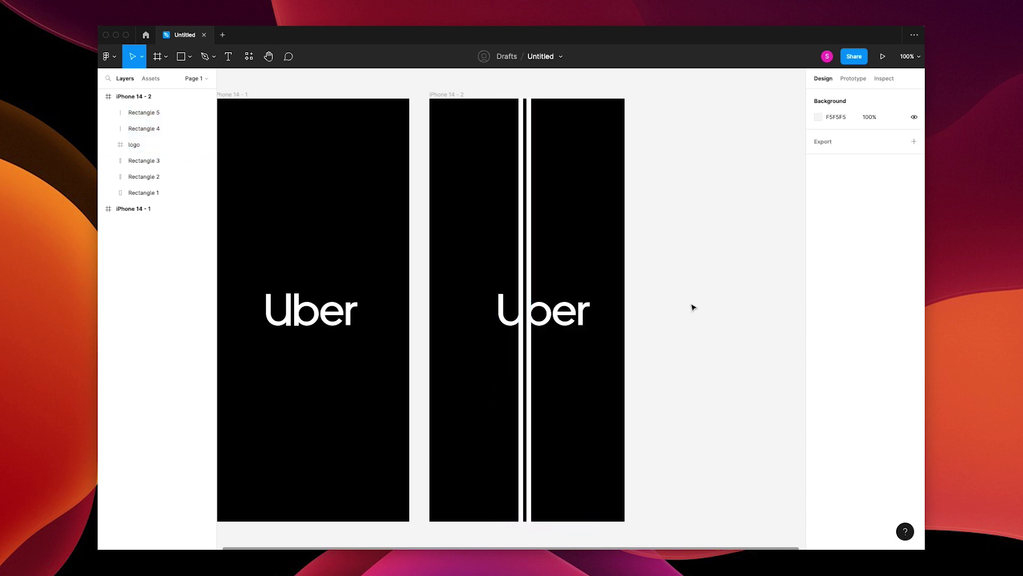
Duplicate iPhone 14 - 2 as iPhone 14 - 3 and set its Uber logo's opacity to 0%.
key(super+z)
click(453, 96)
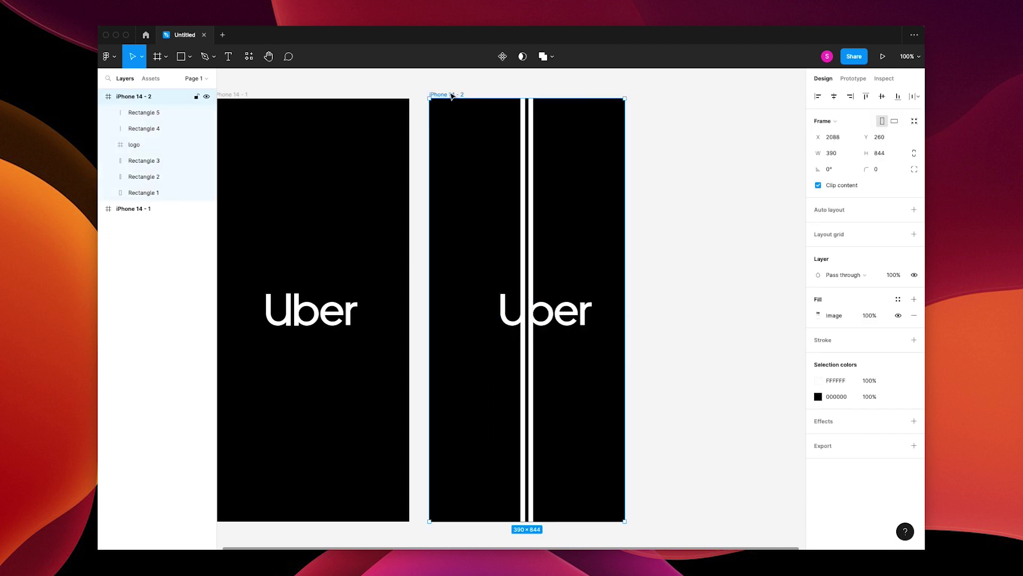
key(super+d)
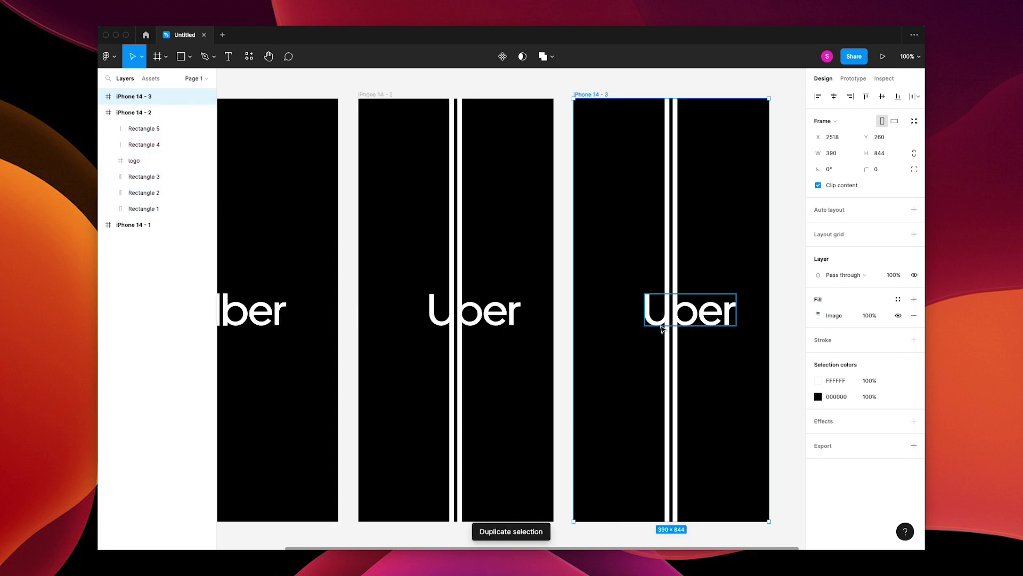
drag(601, 327, 464, 328)
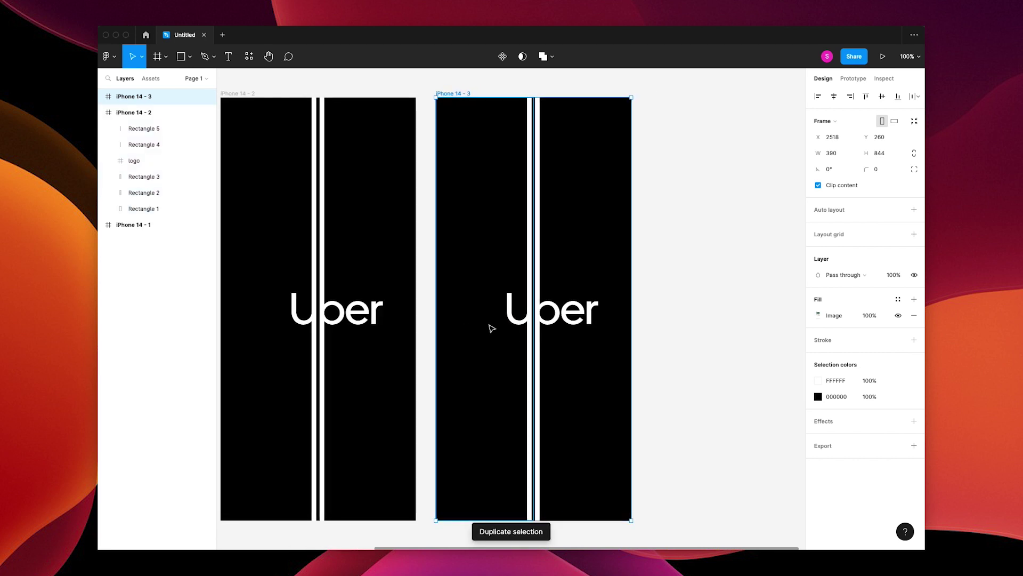
click(558, 317)
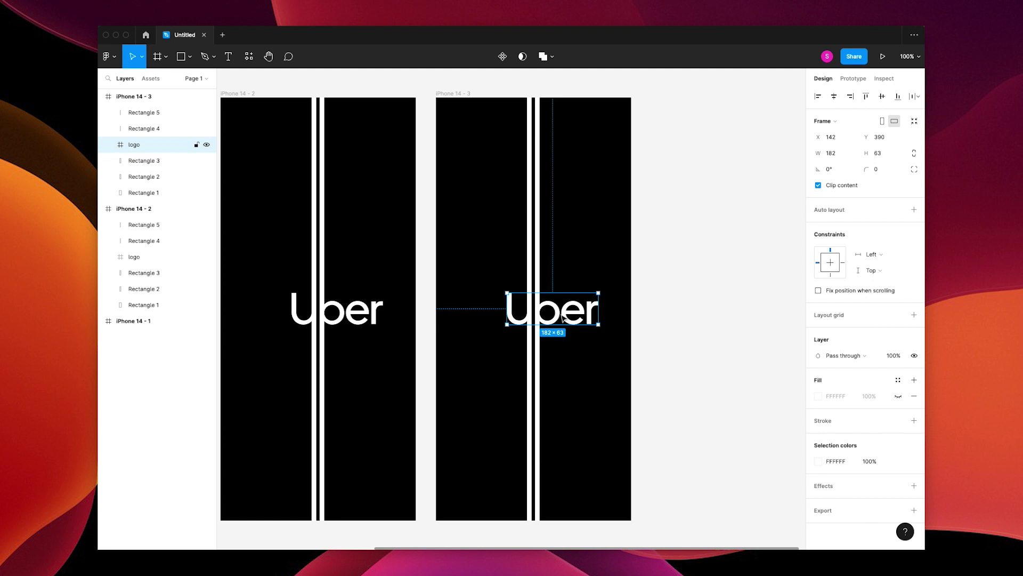
click(893, 357)
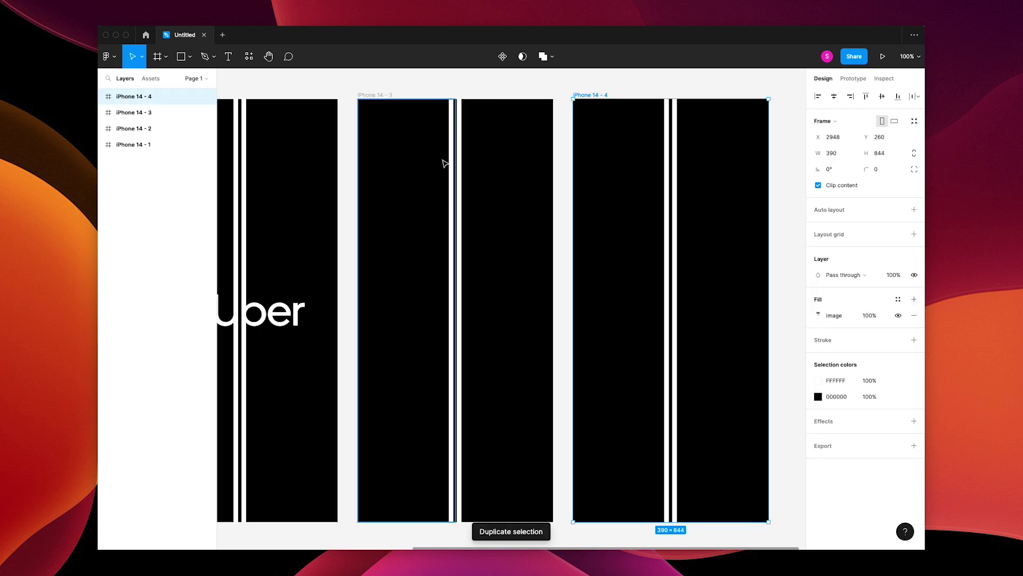
Narrow iPhone 14 - 4's two black halves to about 192 px, widening the central gap.
drag(573, 185, 434, 184)
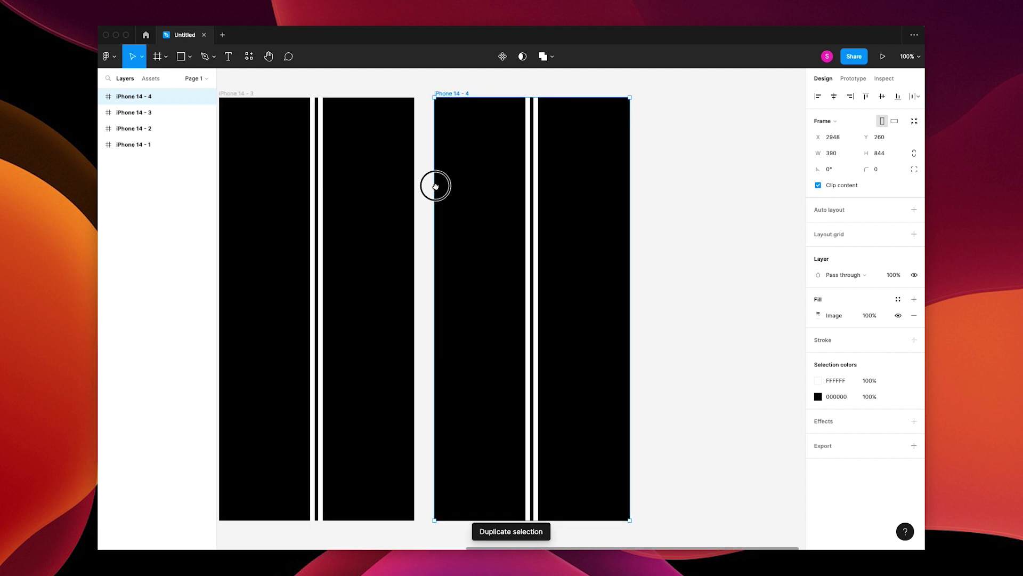
click(479, 192)
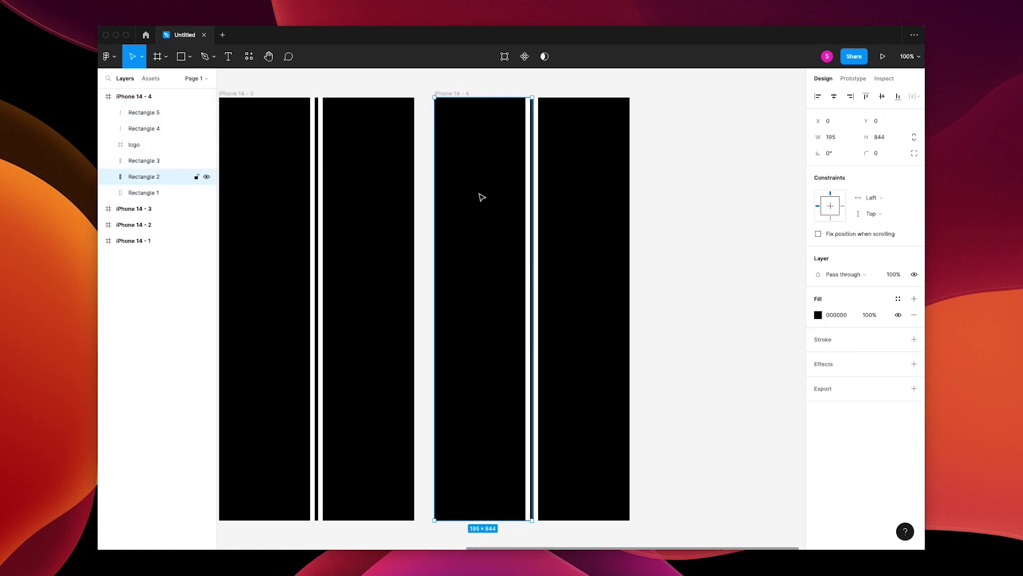
drag(532, 230, 525, 228)
click(543, 234)
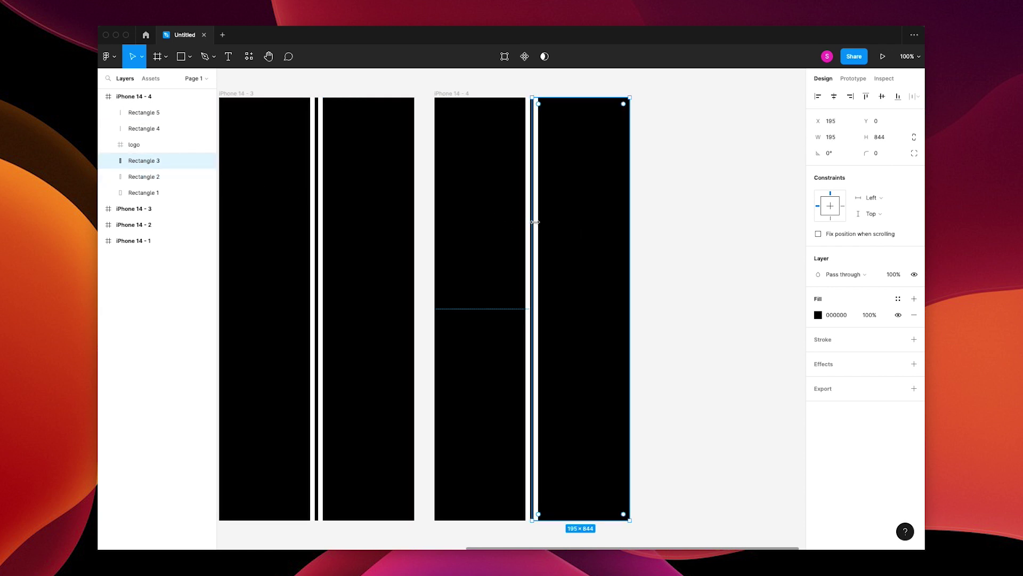
drag(532, 221, 534, 224)
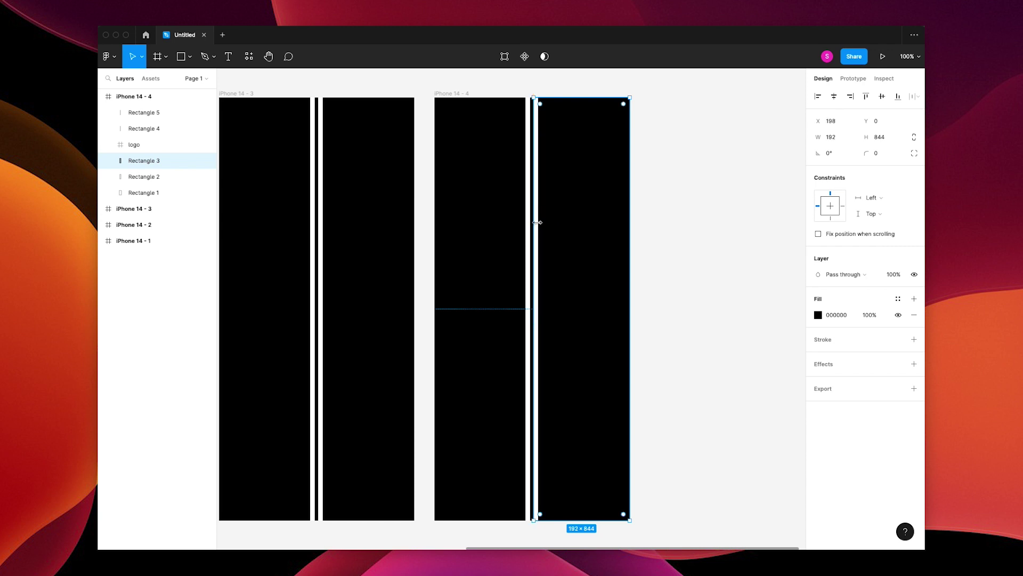
click(679, 234)
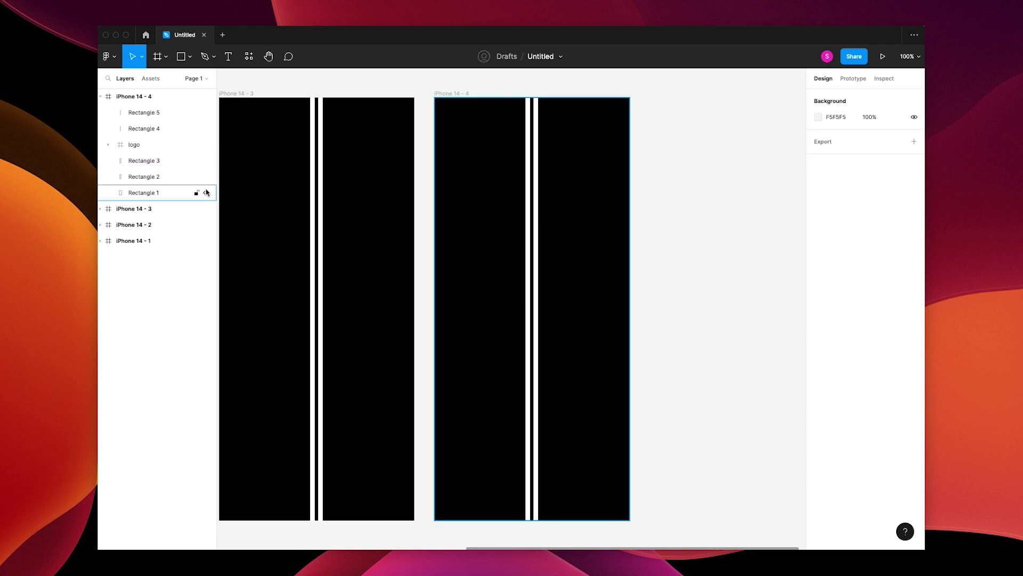
Set Rectangle 1's fill opacity to 0%.
click(165, 195)
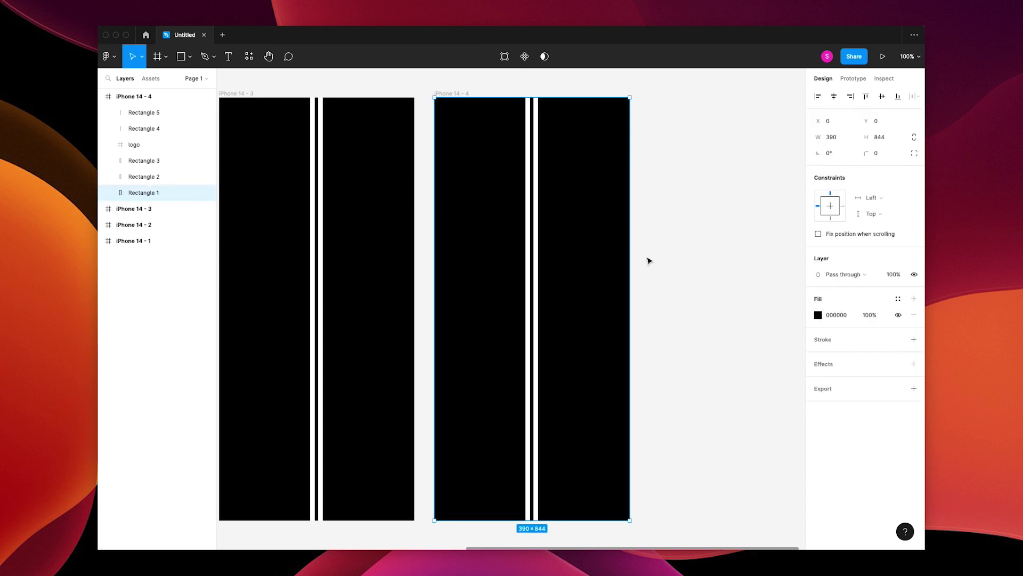
click(872, 317)
key(Tab)
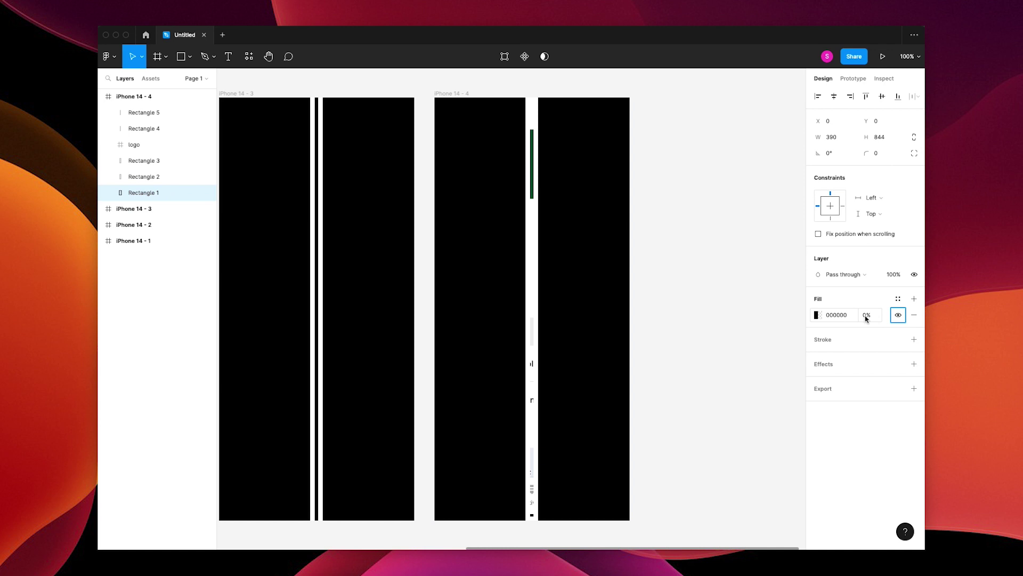
Slide Rectangles 5 and 3 out to the right and Rectangles 4 and 2 out to the left.
click(720, 322)
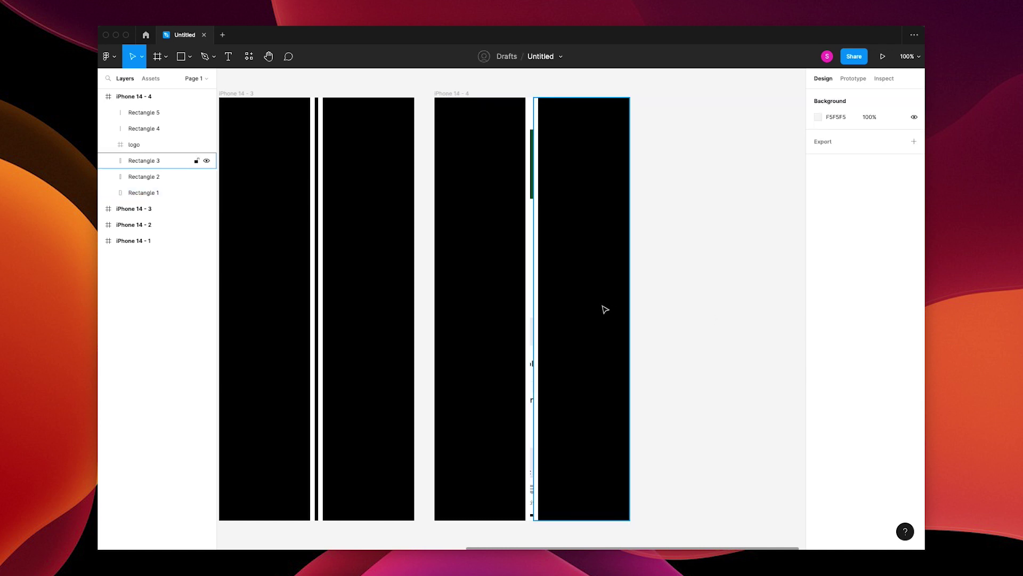
click(605, 309)
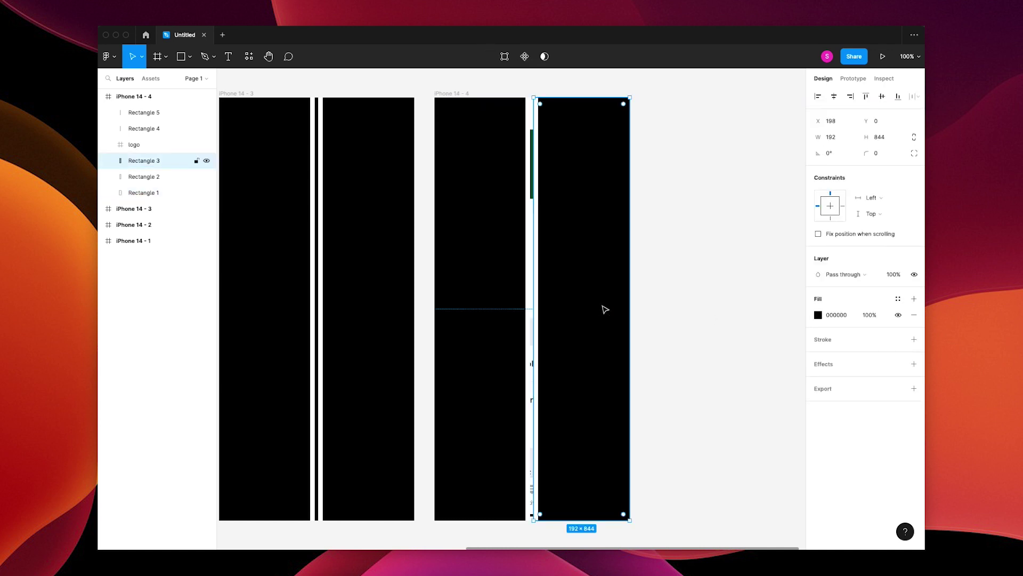
click(539, 359)
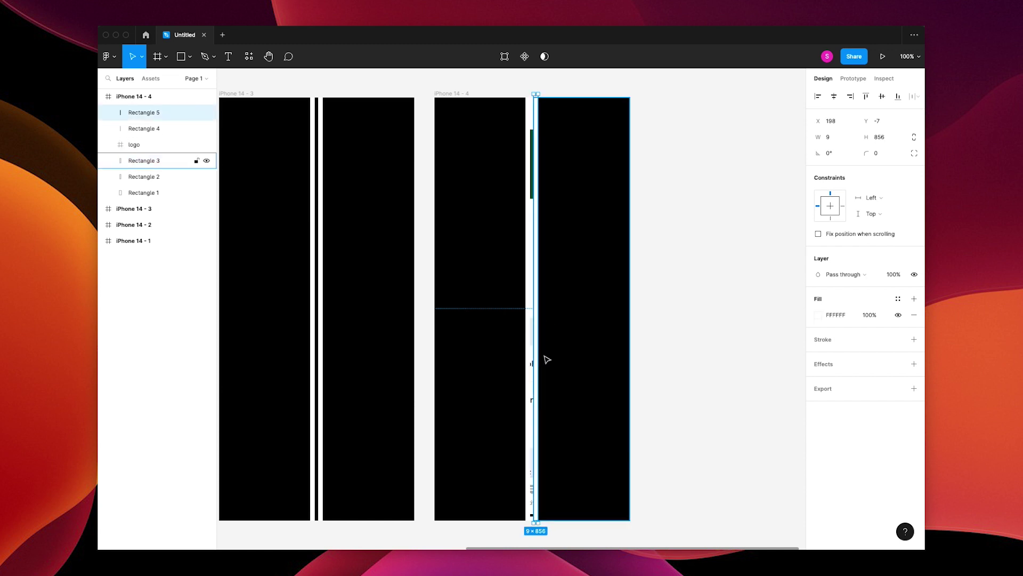
shift+click(176, 161)
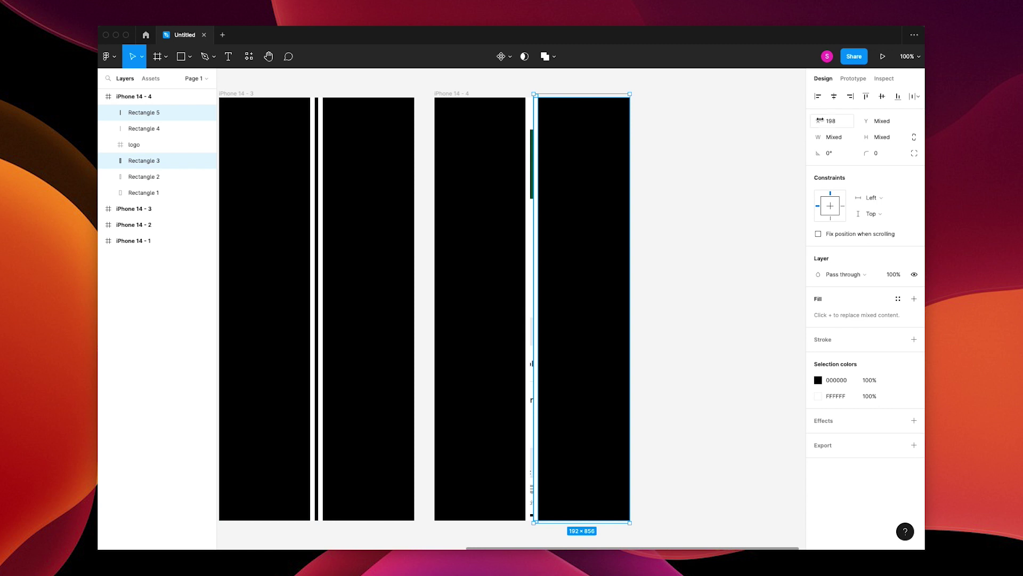
drag(822, 120, 193, 129)
click(527, 120)
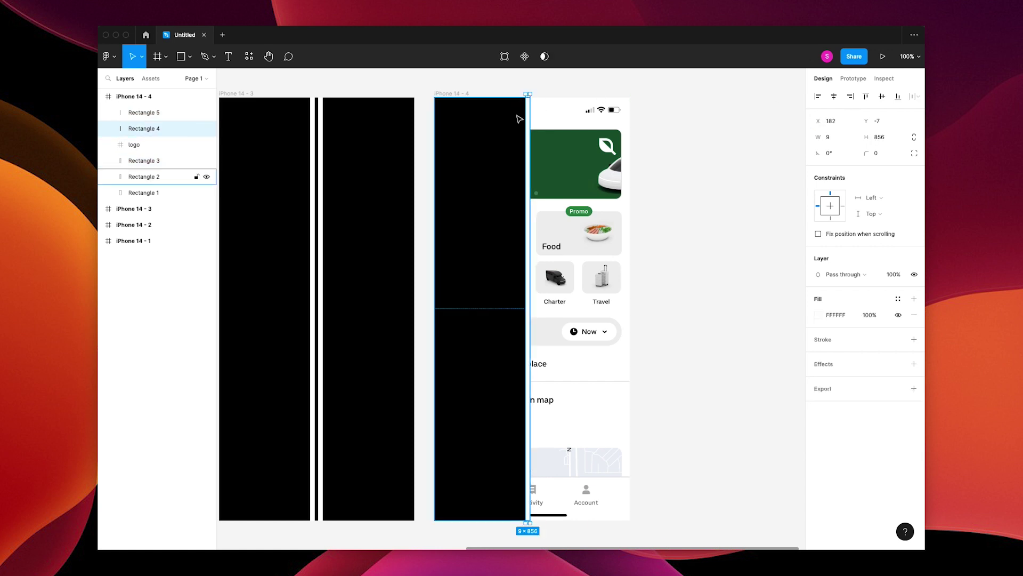
shift+click(513, 119)
drag(818, 121, 630, 127)
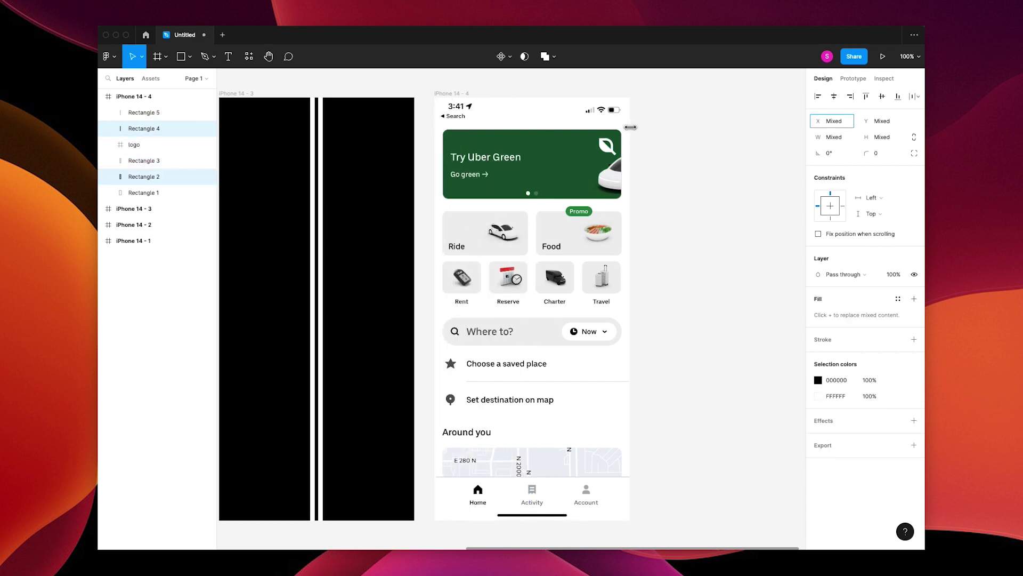
Link iPhone 14 - 1 to iPhone 14 - 2 with an After delay, 1000ms Smart animate transition.
key(shift+1)
click(302, 198)
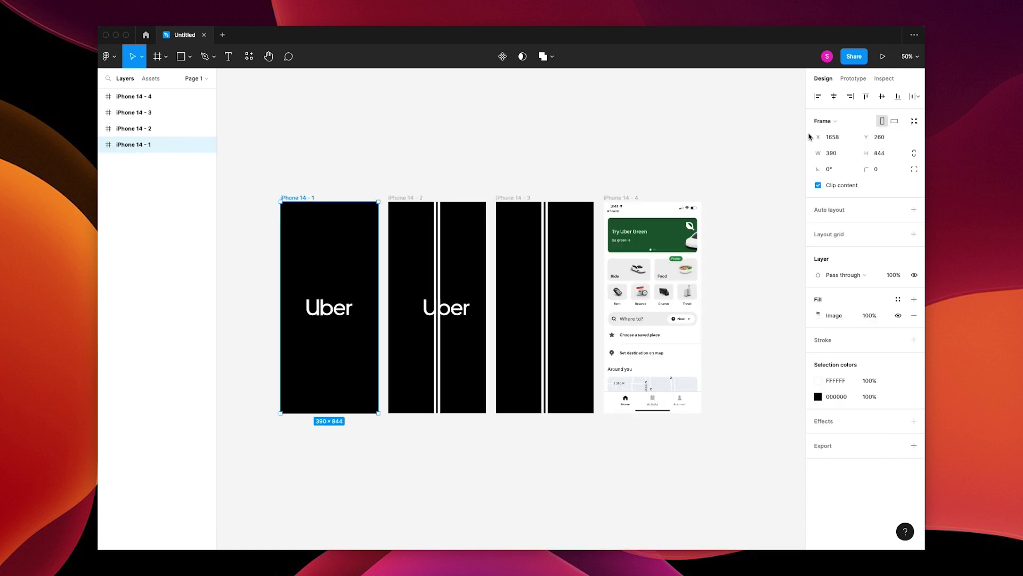
click(854, 78)
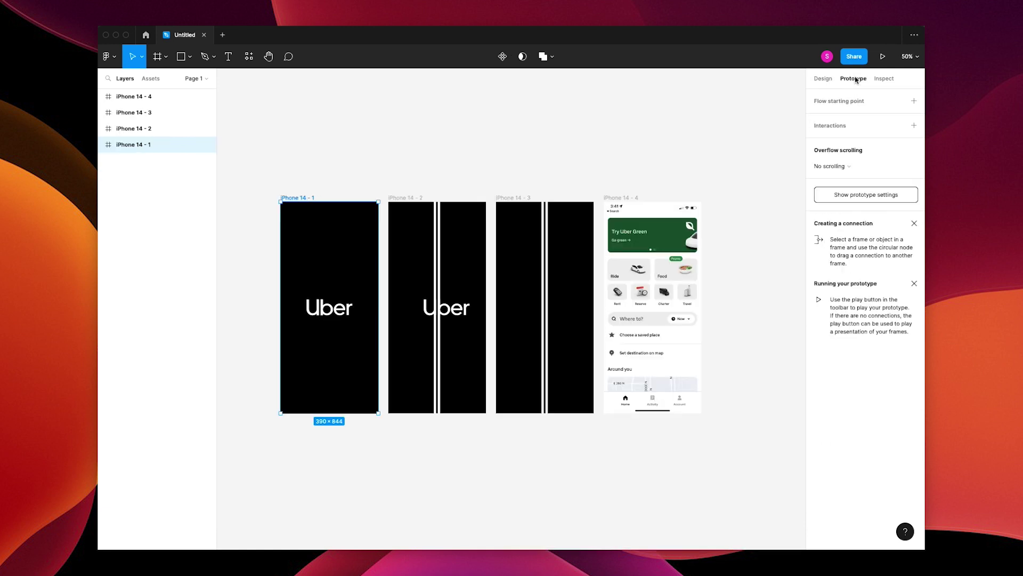
drag(379, 308, 393, 314)
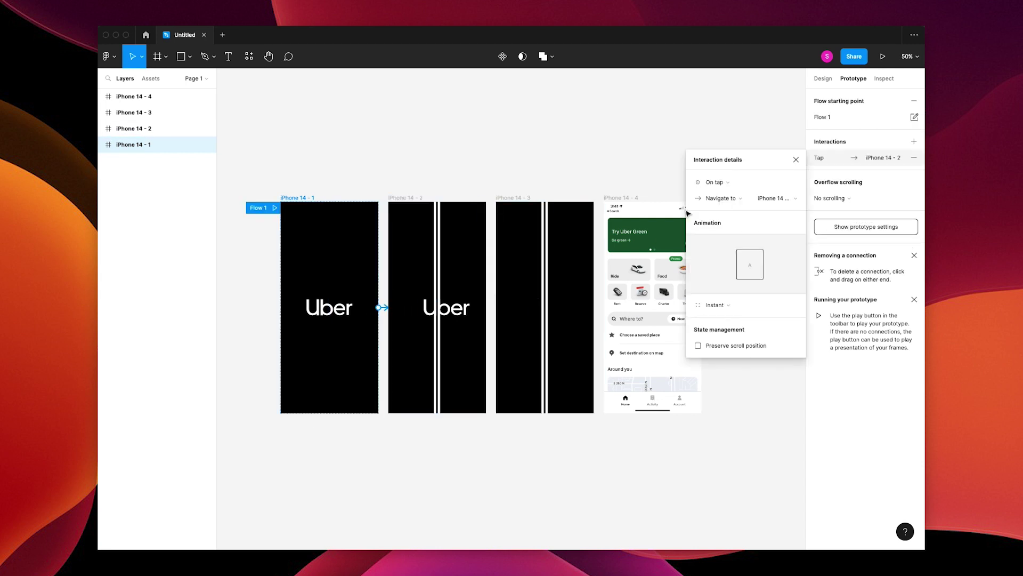
click(715, 181)
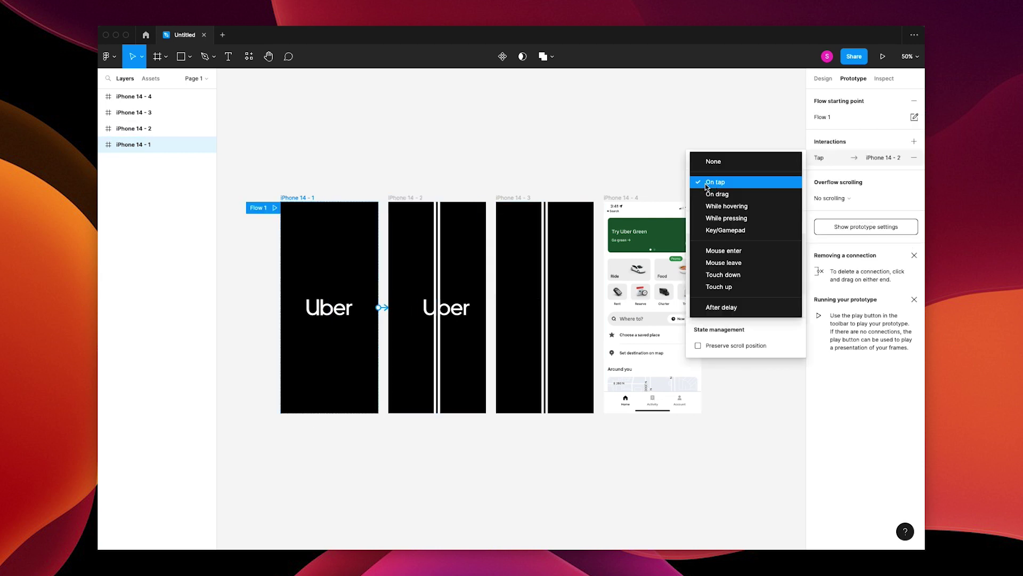
click(715, 307)
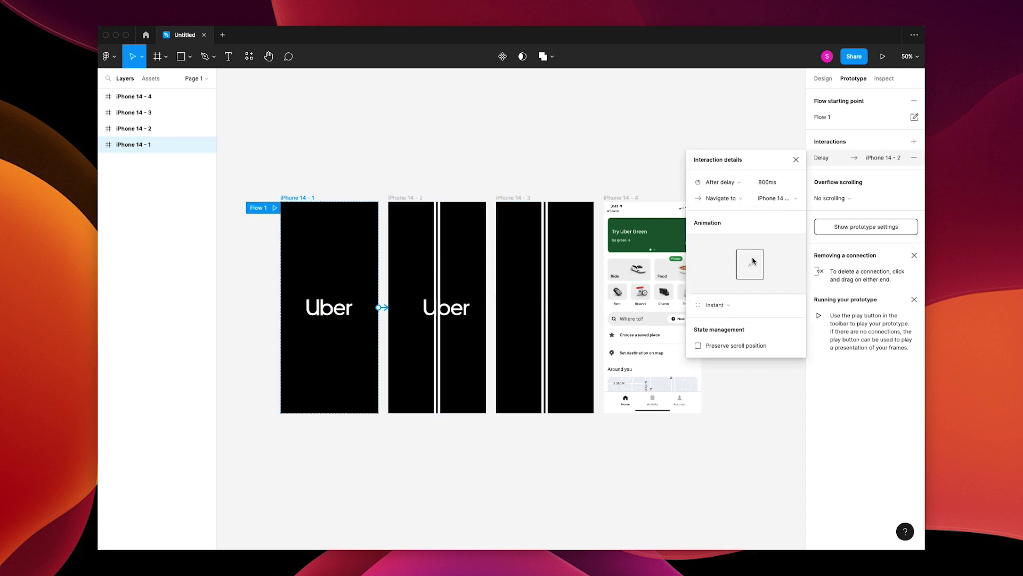
click(715, 306)
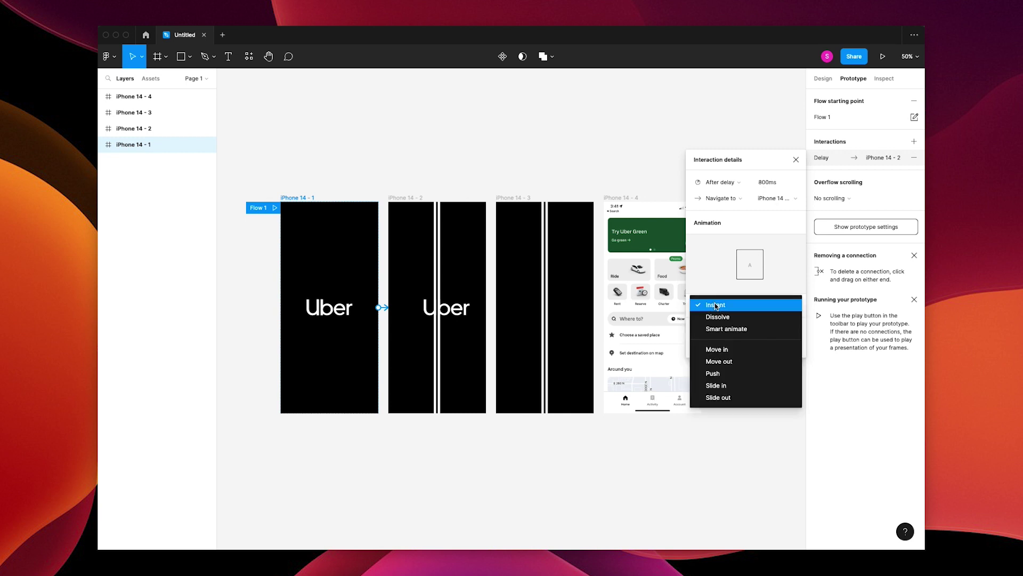
click(716, 328)
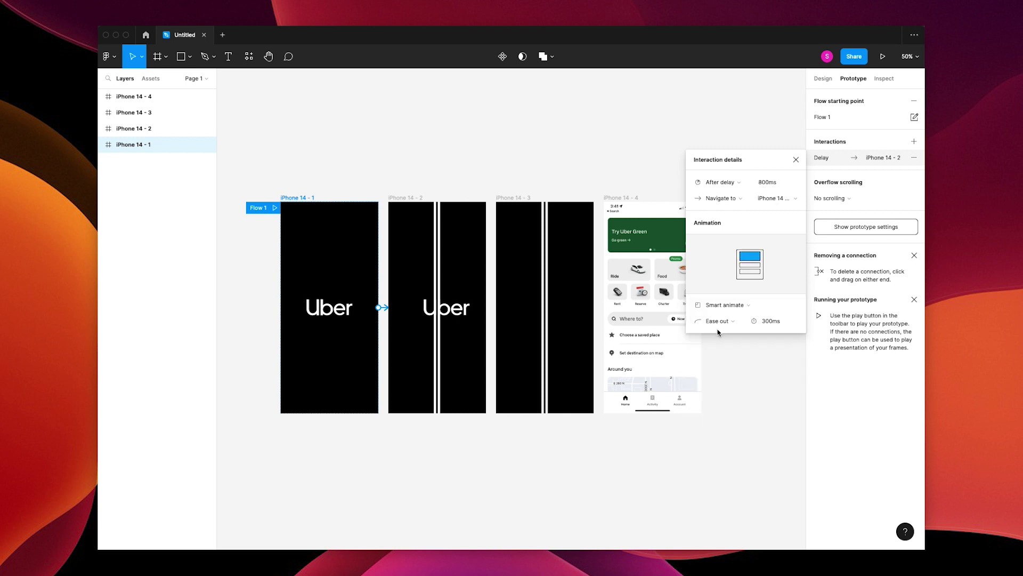
click(783, 321)
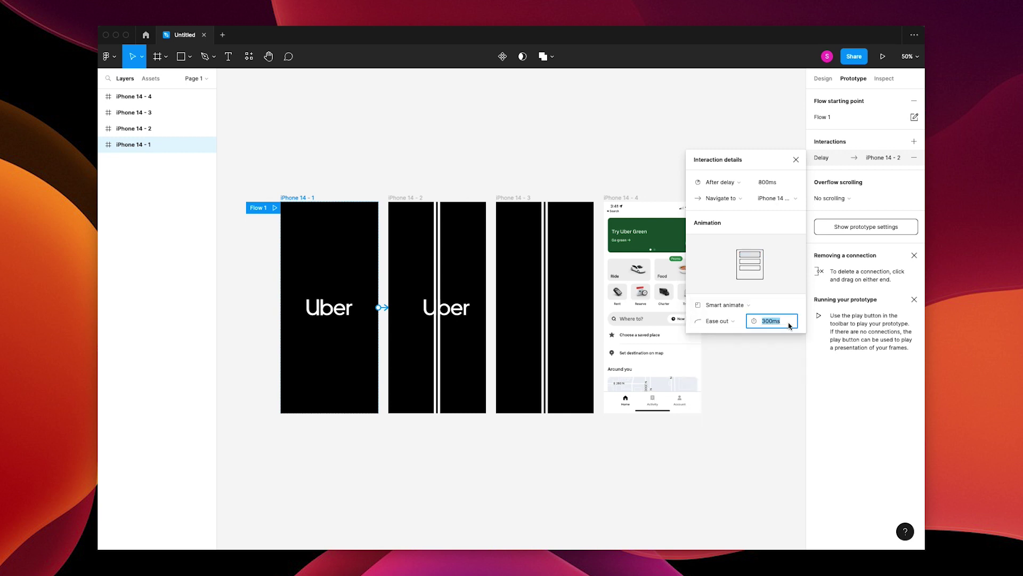
text(1000)
key(Return)
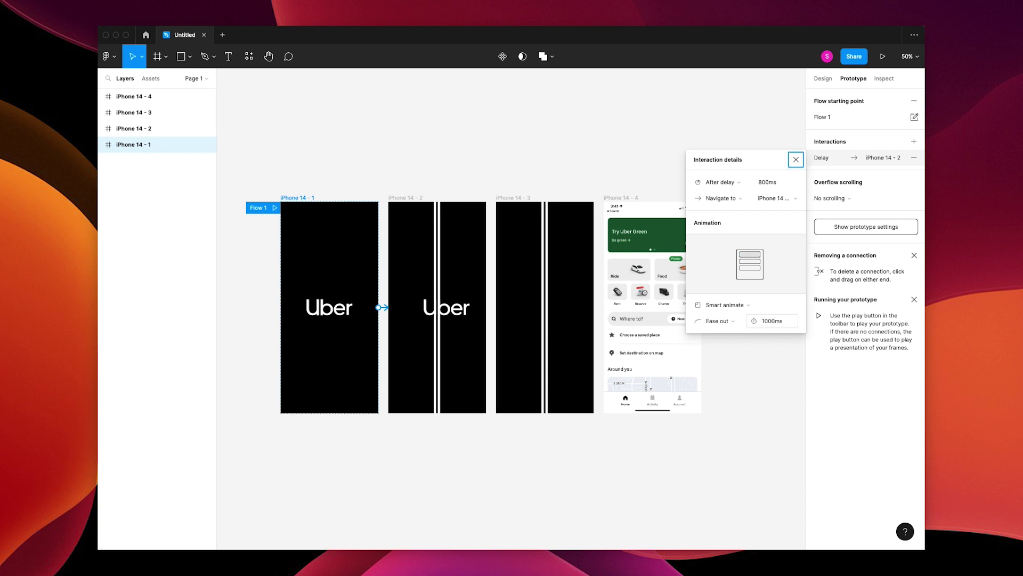
Link iPhone 14 - 2 to iPhone 14 - 3, firing after a 1ms delay with 200ms Smart animate.
click(424, 201)
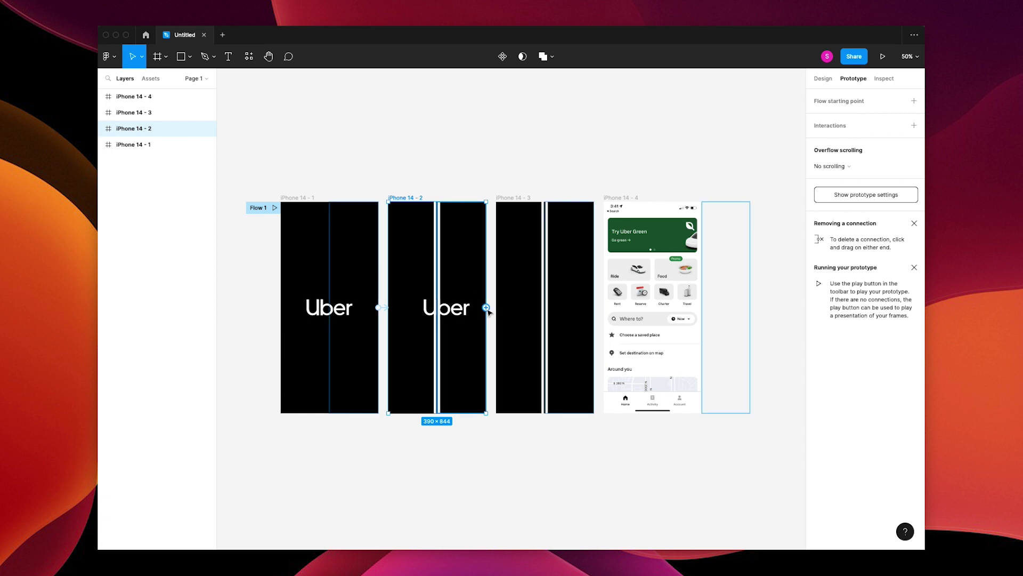
drag(486, 307, 504, 318)
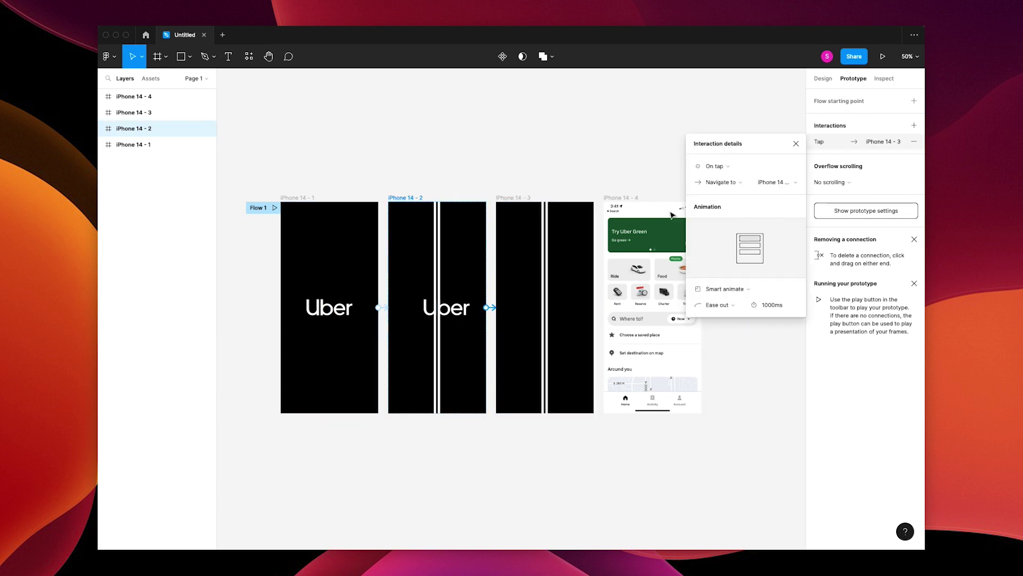
click(724, 165)
click(730, 291)
click(782, 169)
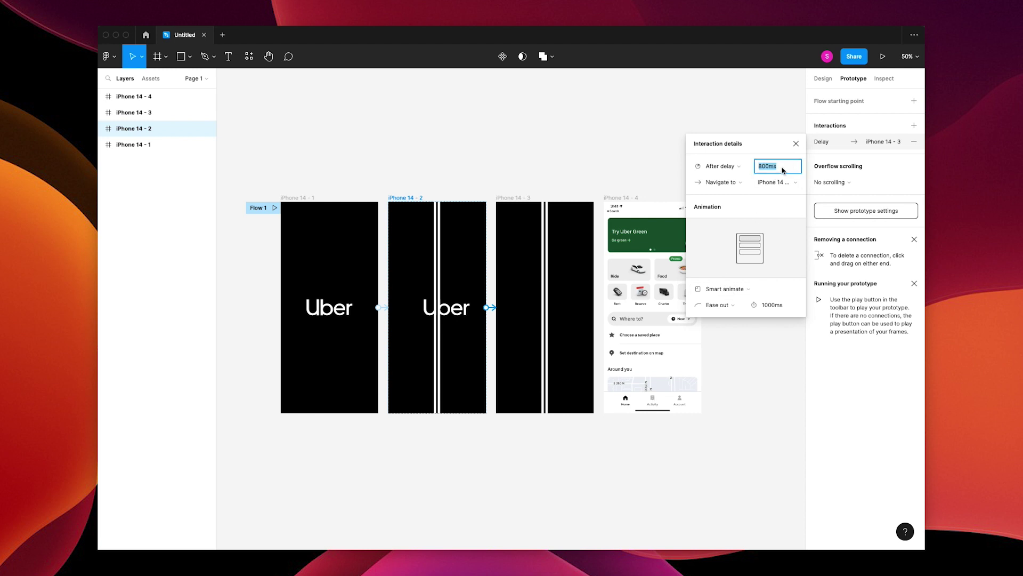
text(1)
key(Tab)
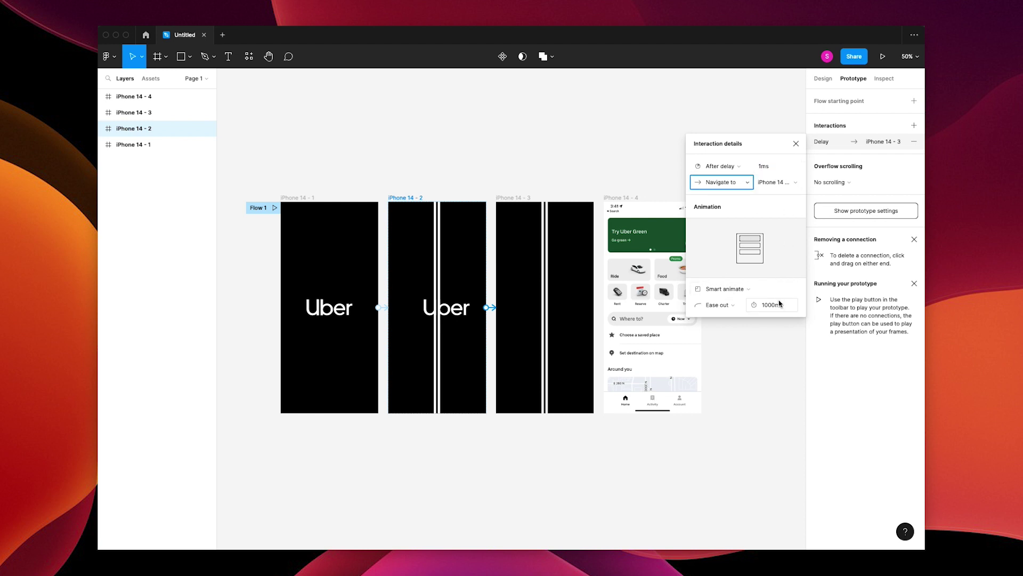
click(778, 307)
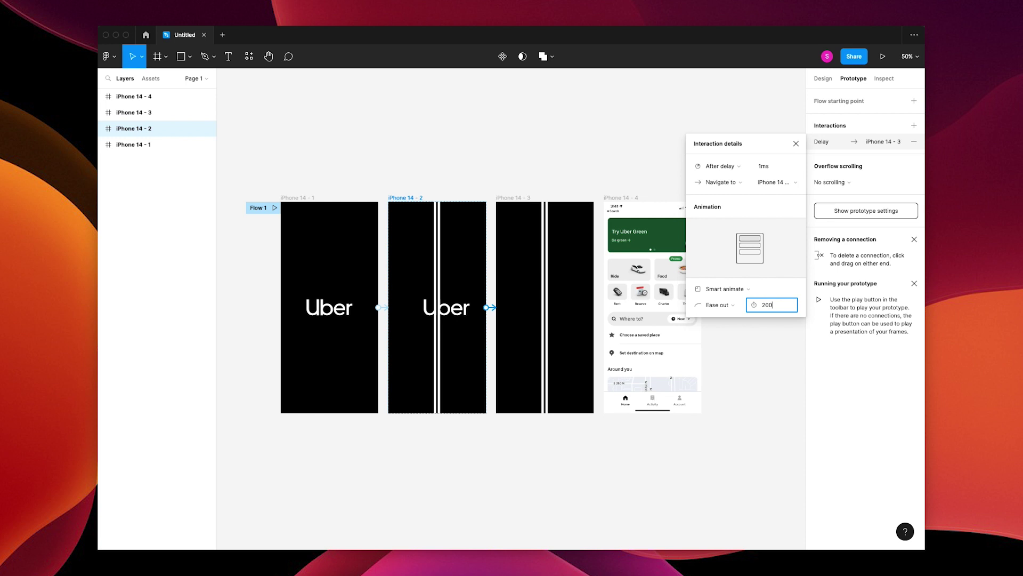
key(Tab)
click(623, 174)
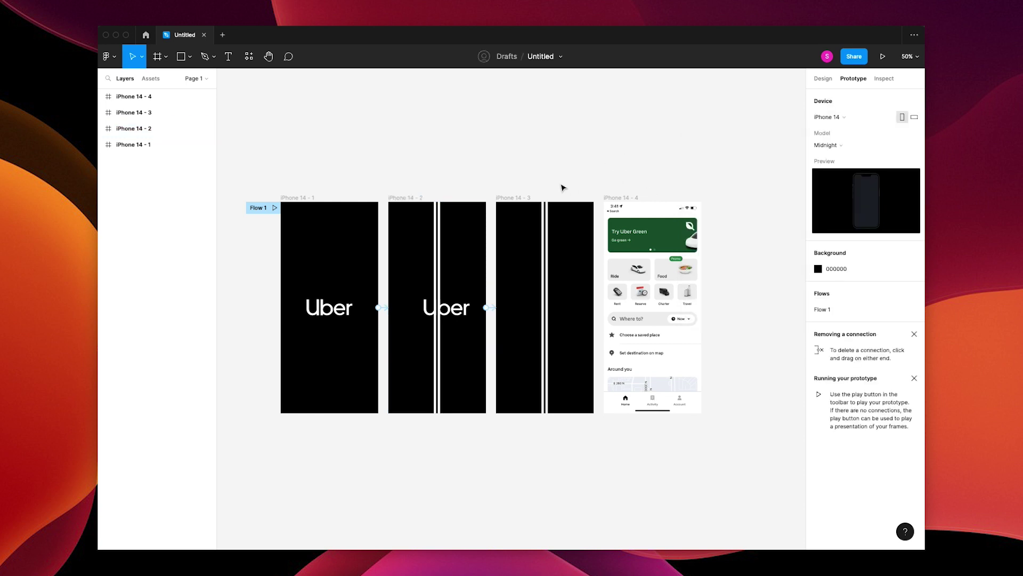
Link iPhone 14 - 3 to iPhone 14 - 4 after a 1ms delay, with a 1500ms animation.
click(519, 200)
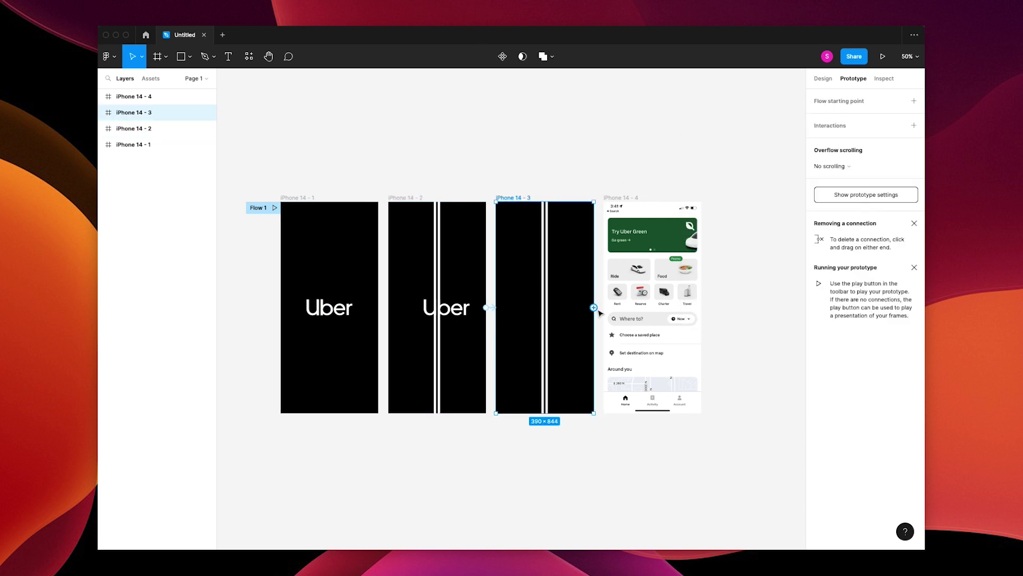
click(594, 309)
drag(609, 314, 610, 314)
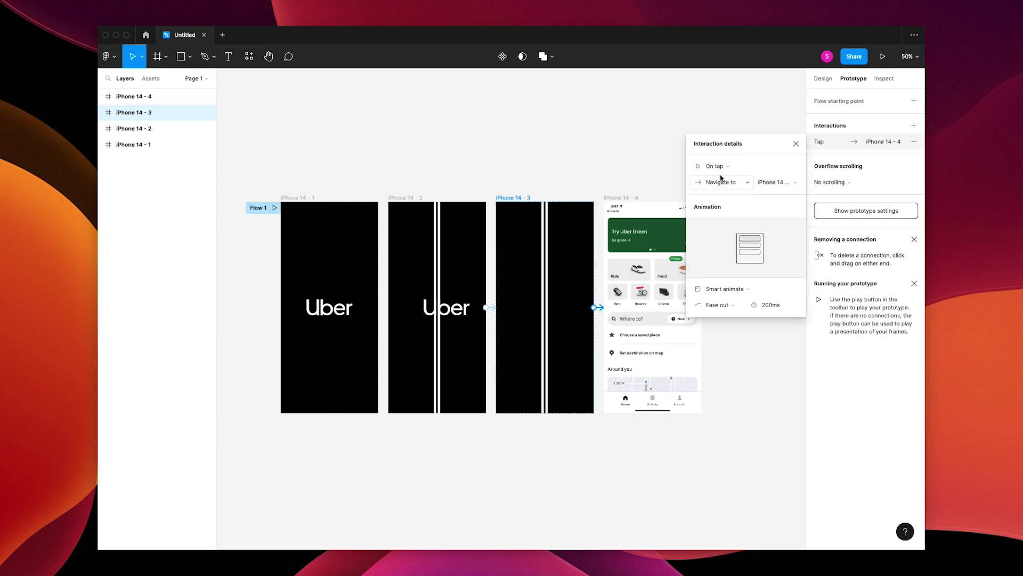
click(716, 165)
click(721, 291)
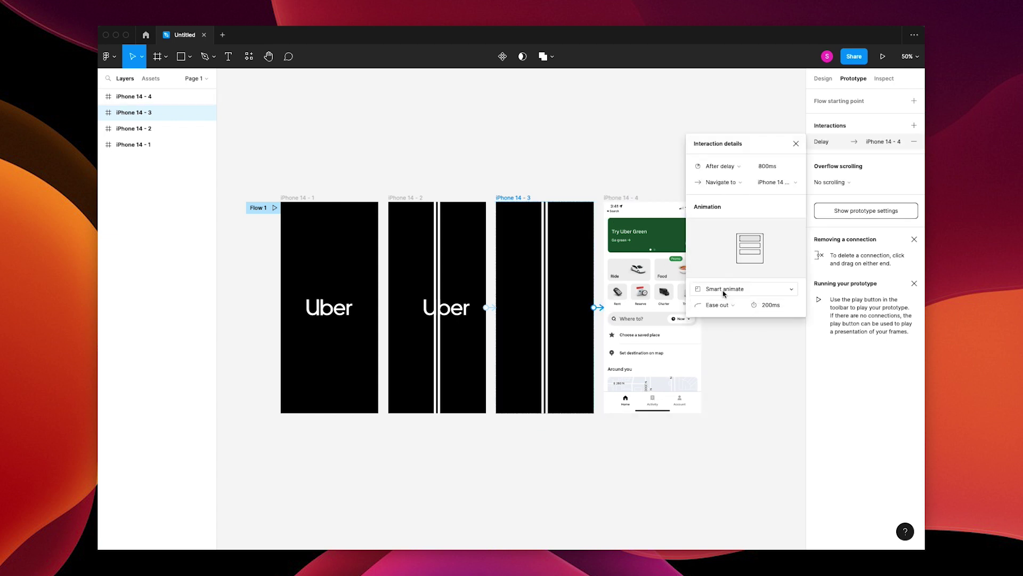
click(775, 170)
double_click(776, 169)
text(1)
key(Tab)
click(770, 305)
text(1500)
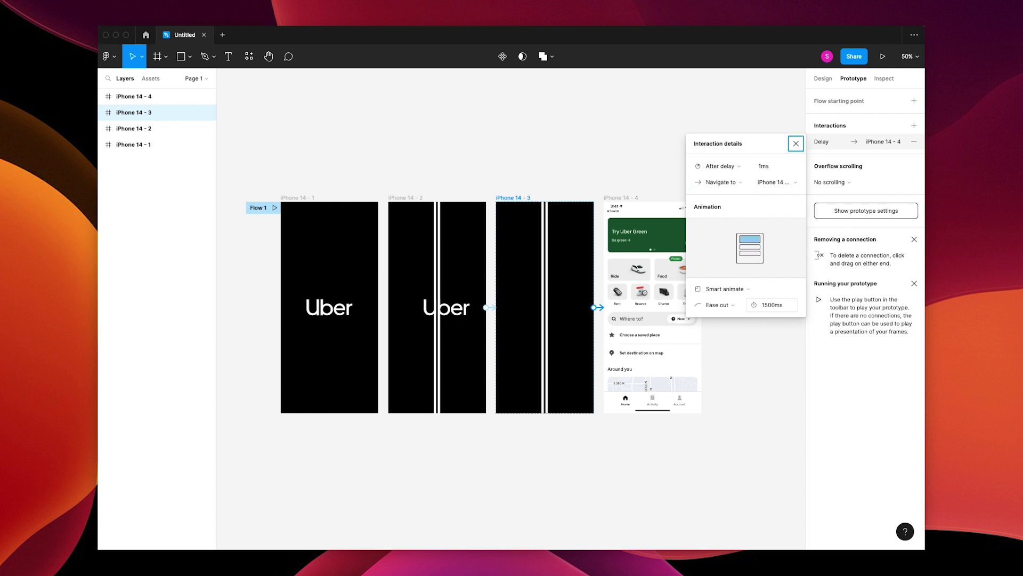
Close the Interaction details popup for the iPhone 14 - 3 to 14 - 4 link.
click(596, 165)
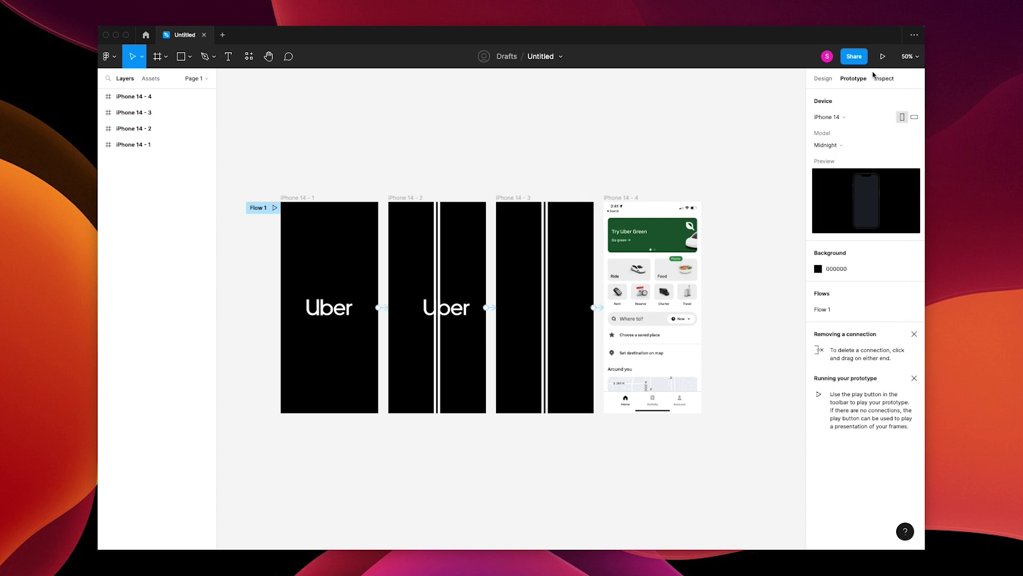